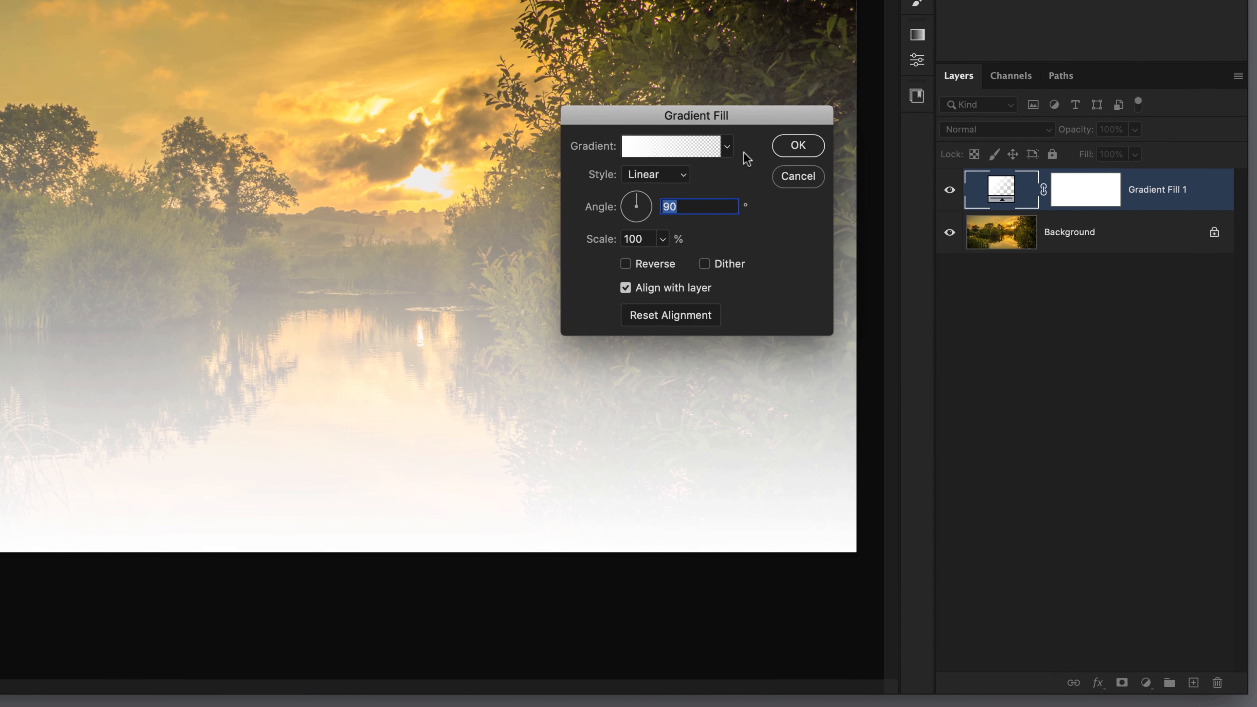
- Switch the gradient fill's style to Radial and reposition its glow over the trees on the far bank
drag(578, 24, 494, 25)
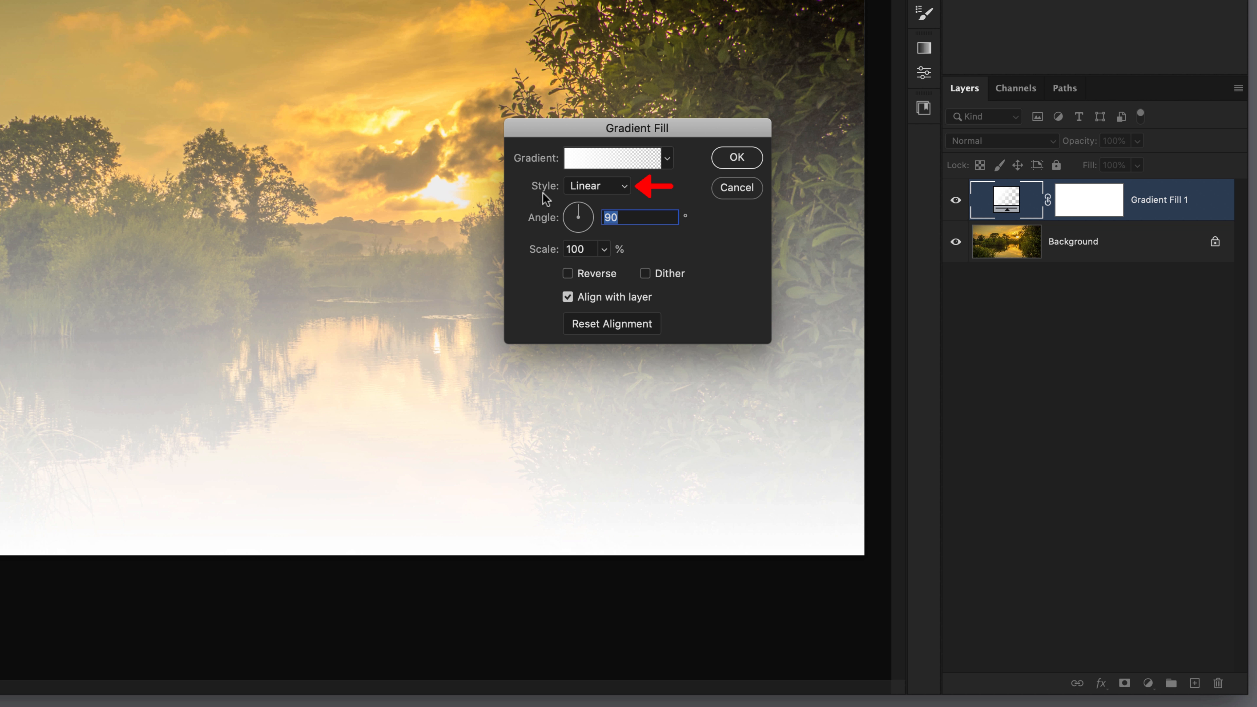
click(612, 187)
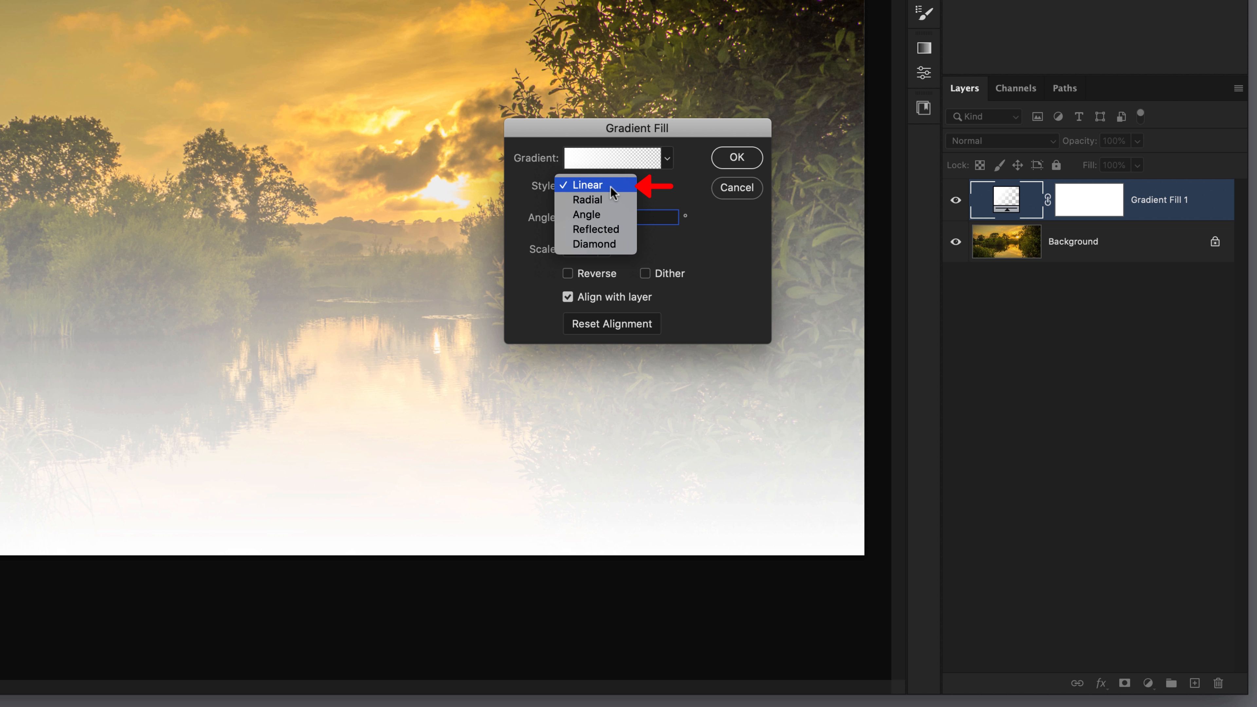
click(609, 200)
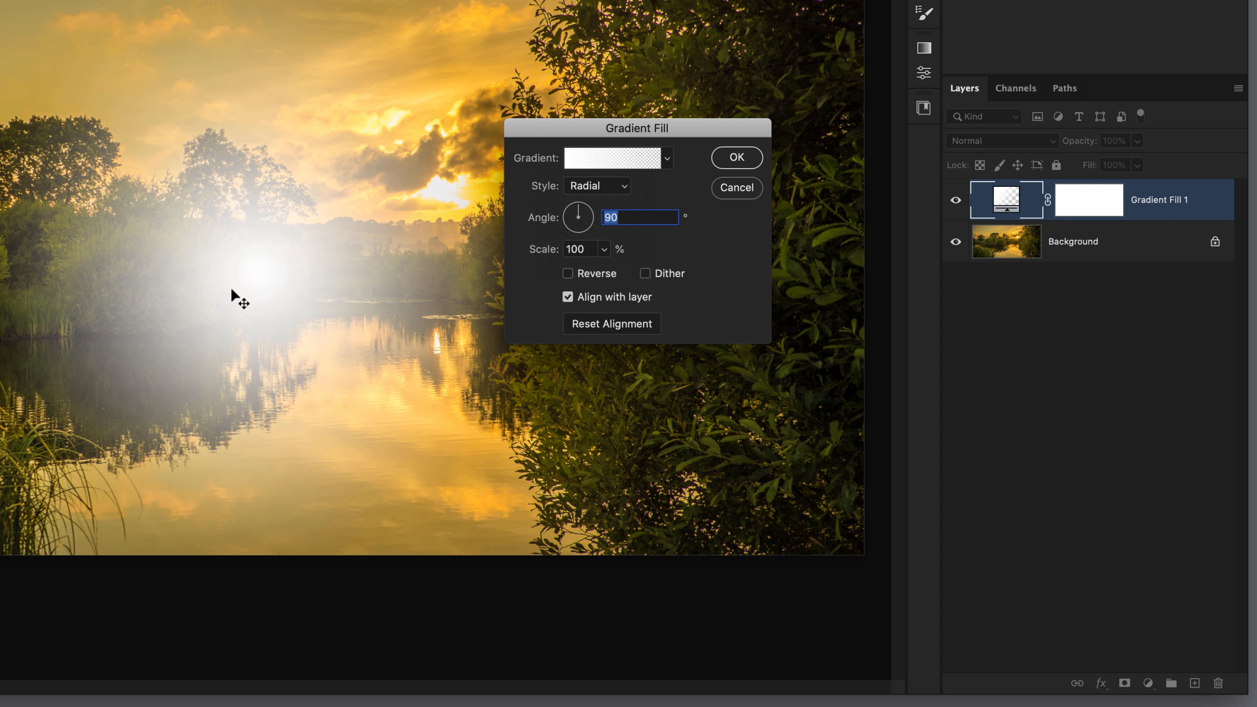
drag(224, 281, 123, 301)
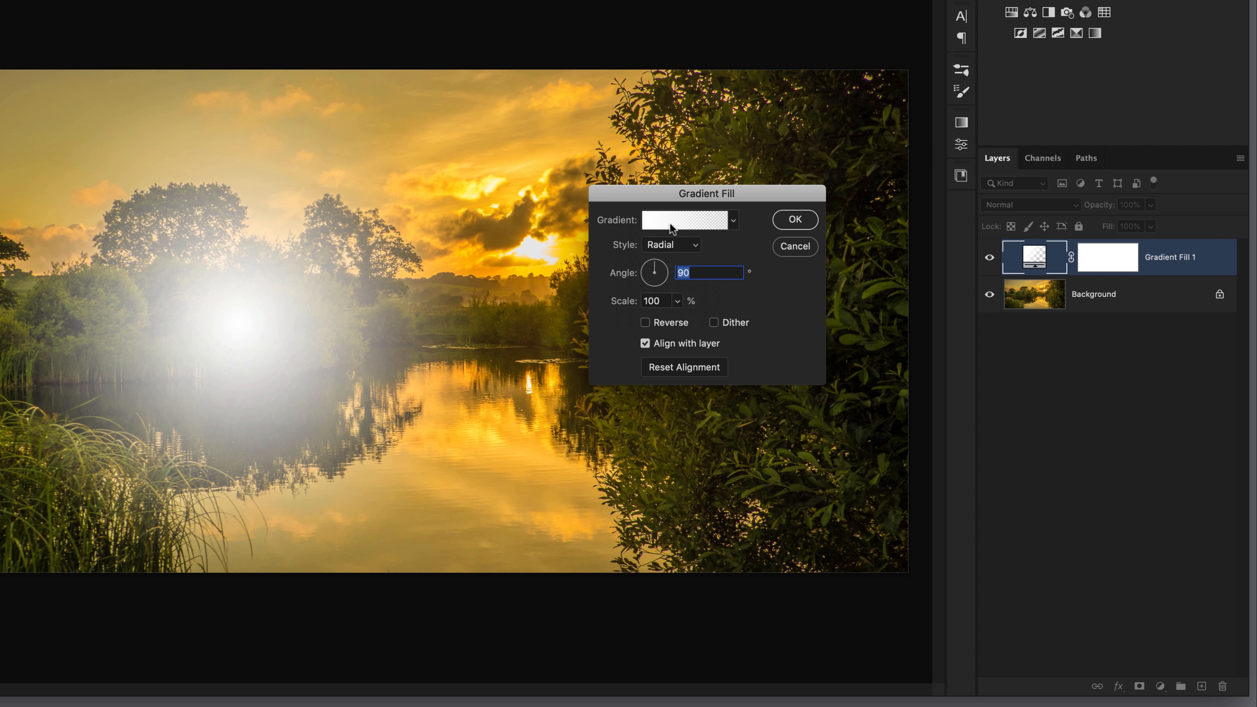
- Open the fill's gradient for editing and apply the Foreground to Transparent preset from the Basics group
click(681, 223)
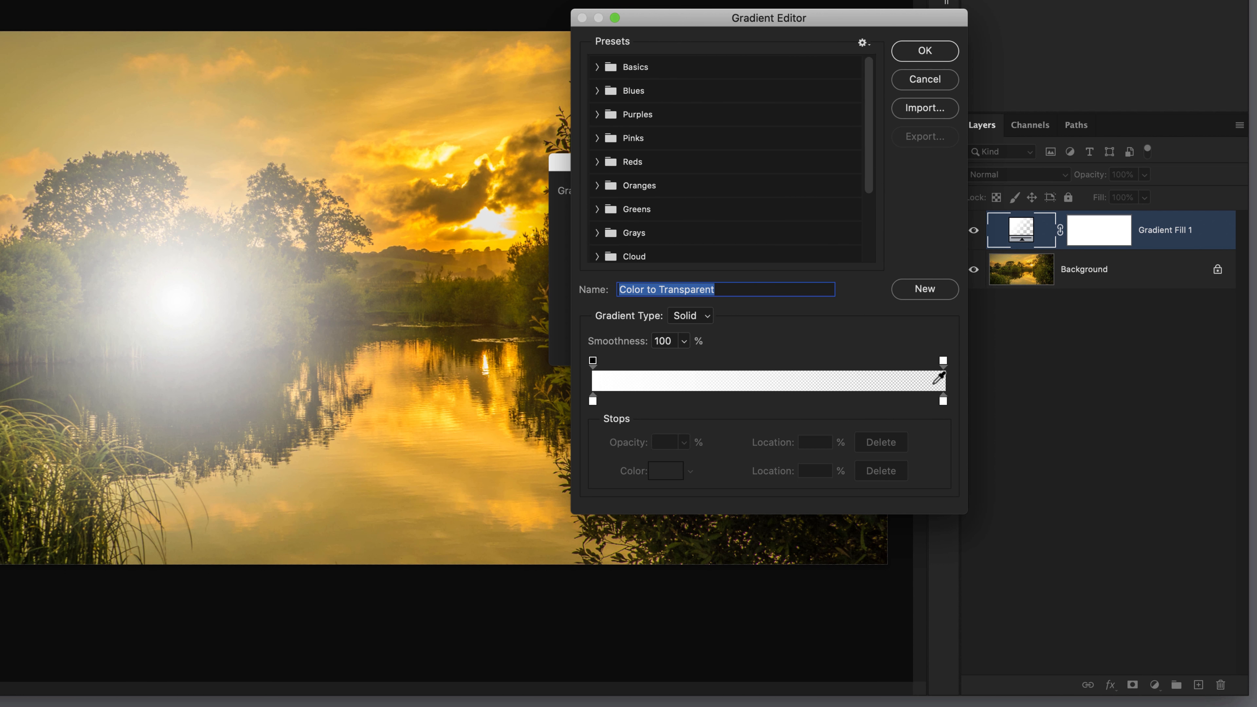
click(597, 67)
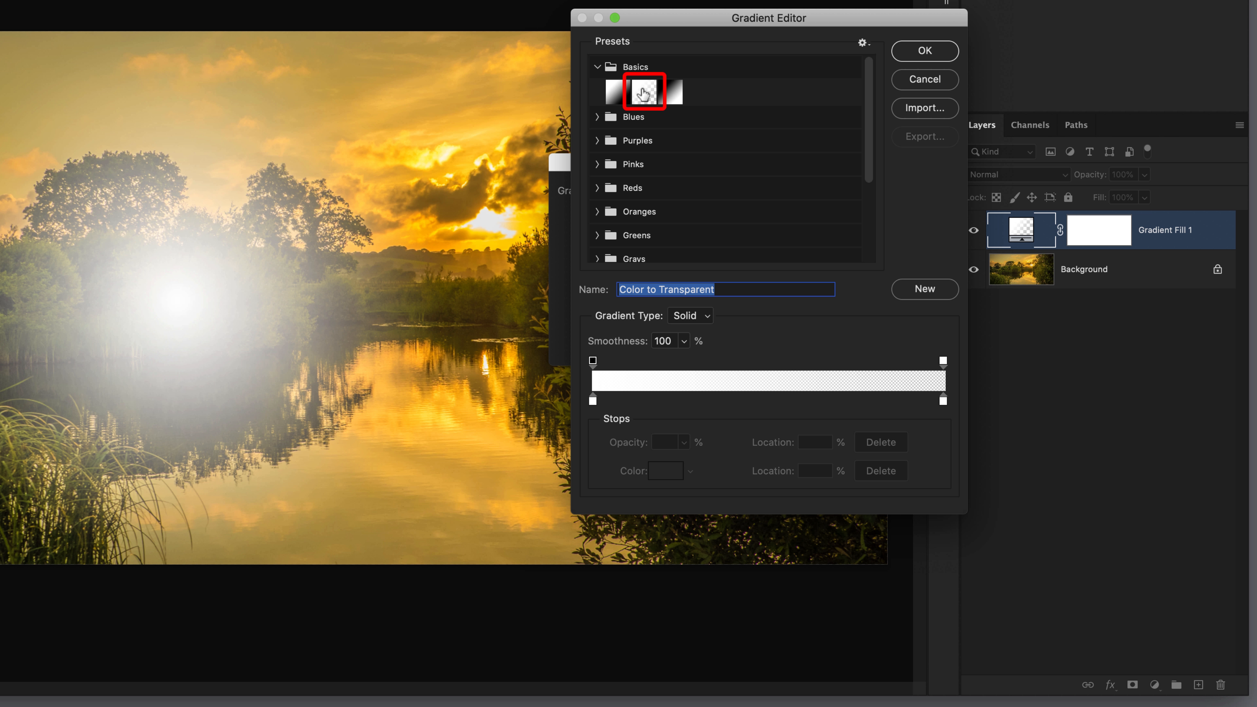
click(643, 94)
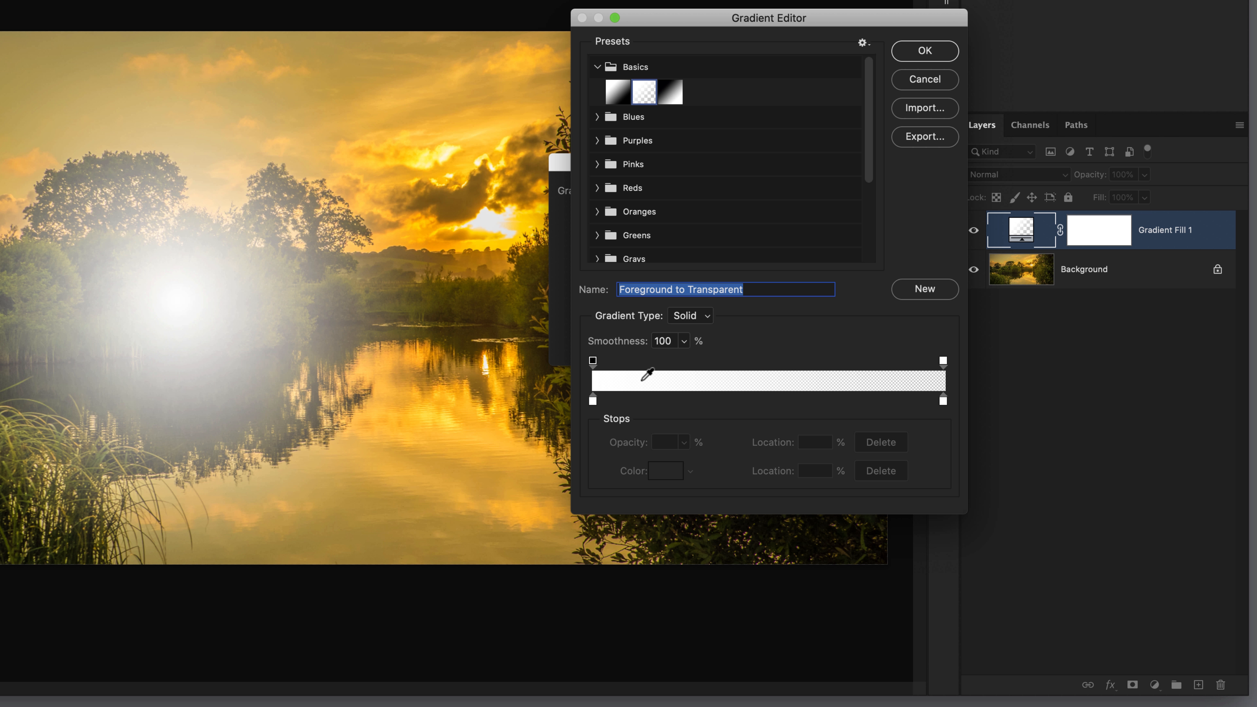
- Change the gradient's starting colour stop at 0% to pale yellow fbffd3
click(592, 401)
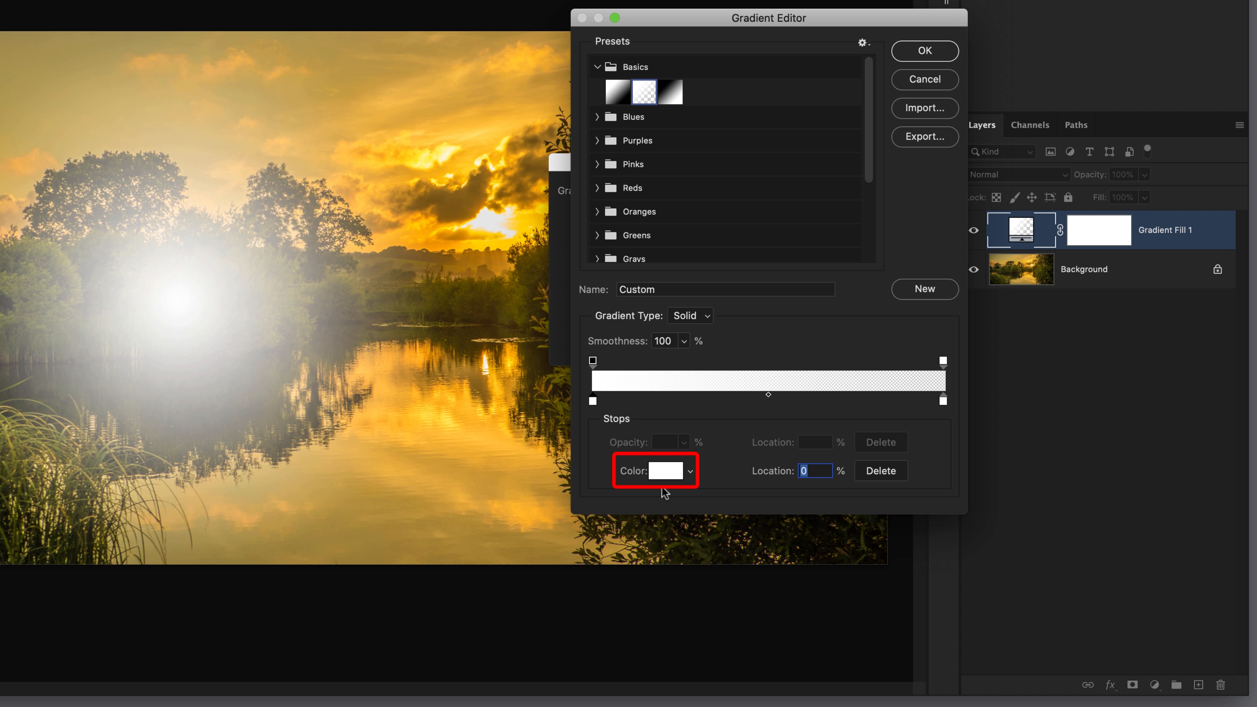
click(666, 473)
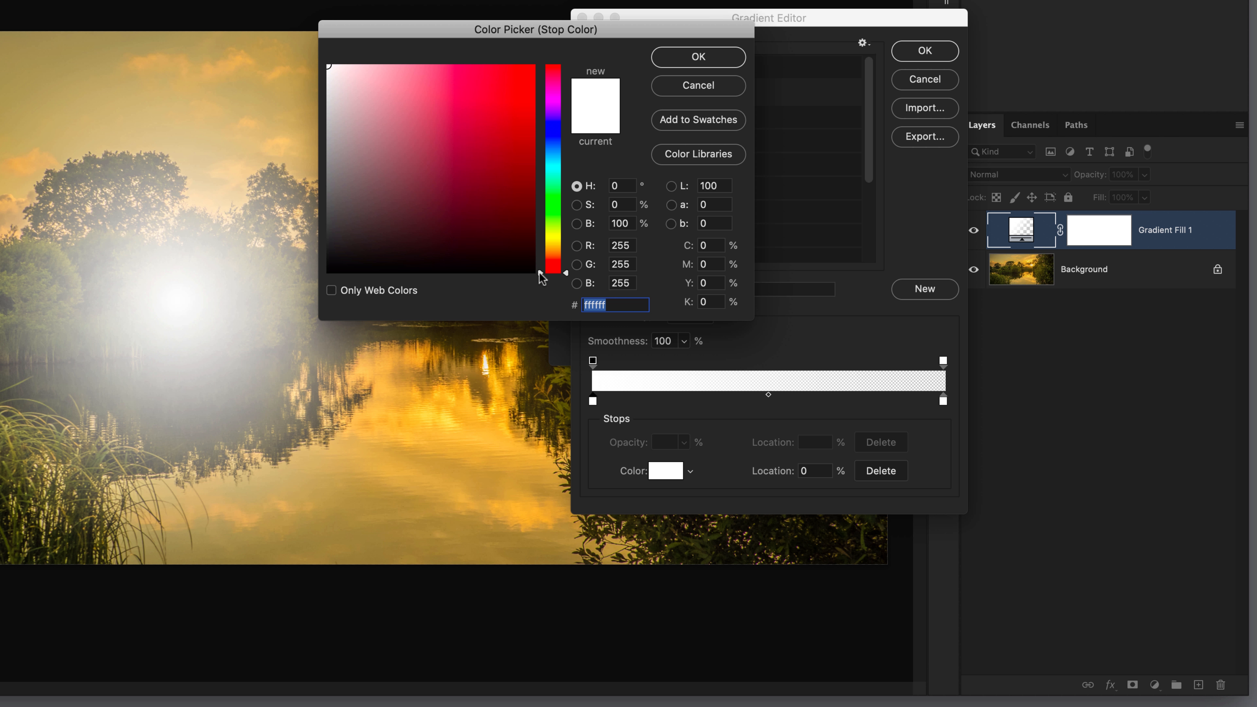
drag(539, 273, 540, 233)
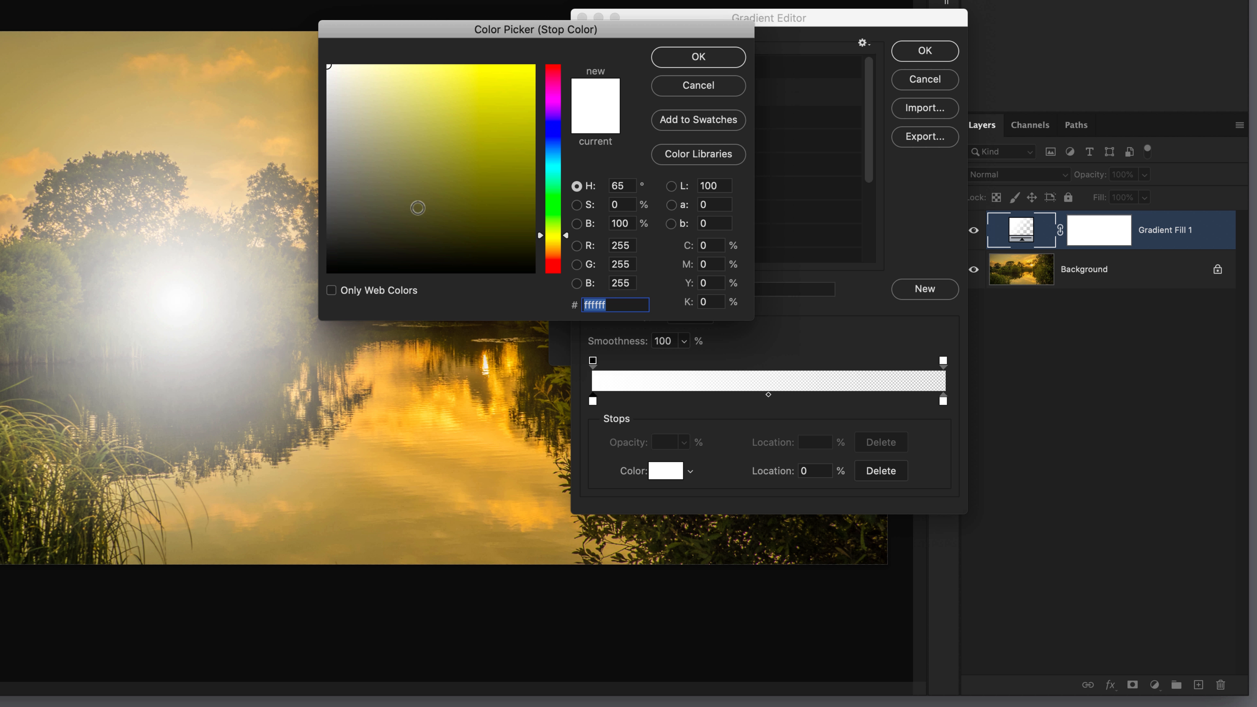
click(329, 65)
click(331, 69)
mouse_move(331, 69)
mouse_down()
mouse_move(360, 92)
mouse_move(368, 224)
mouse_move(365, 98)
mouse_move(424, 98)
mouse_move(361, 98)
mouse_move(469, 99)
mouse_move(405, 99)
mouse_move(377, 62)
mouse_move(346, 60)
mouse_move(362, 58)
mouse_up()
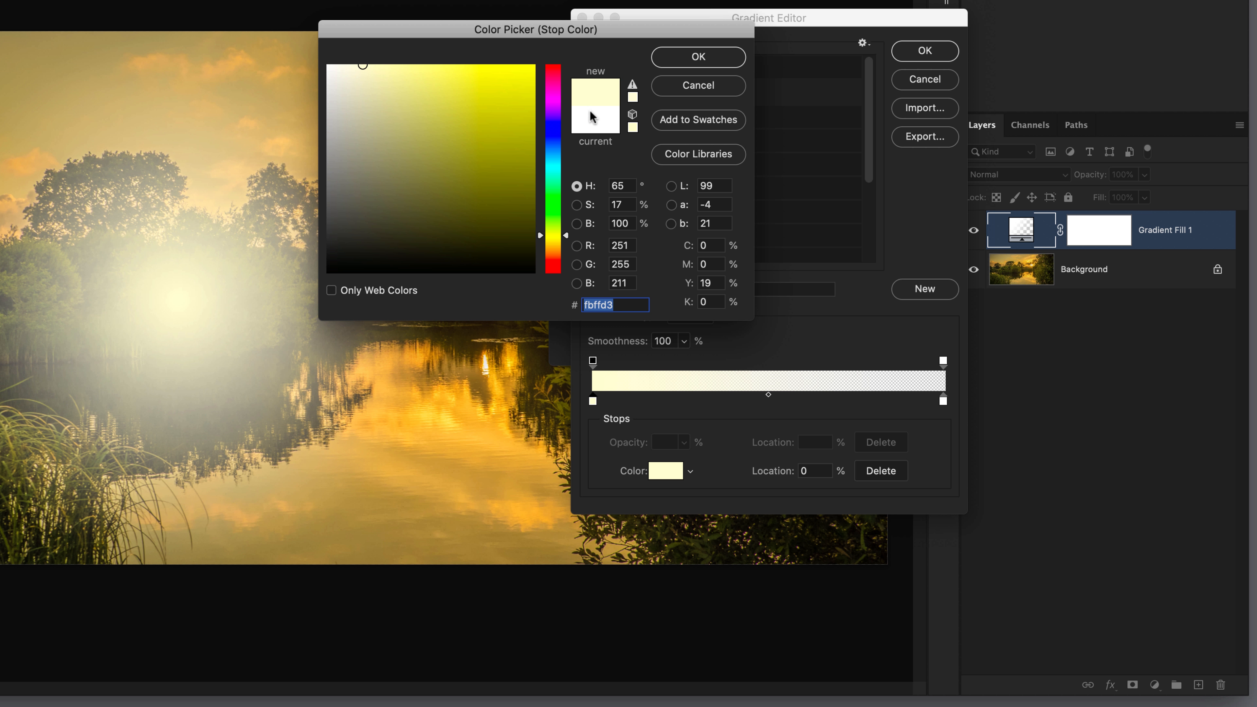
click(697, 58)
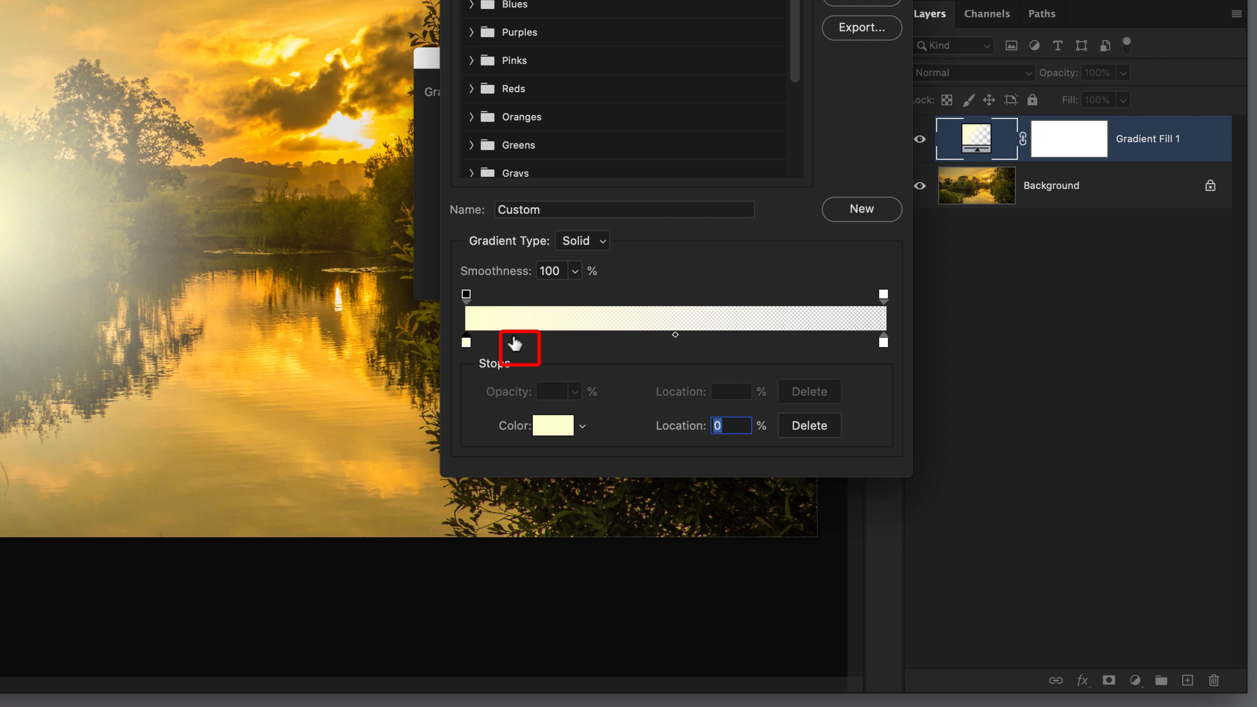
- Add a colour stop at 11% on the gradient and set it to warm yellow ffe897
click(513, 338)
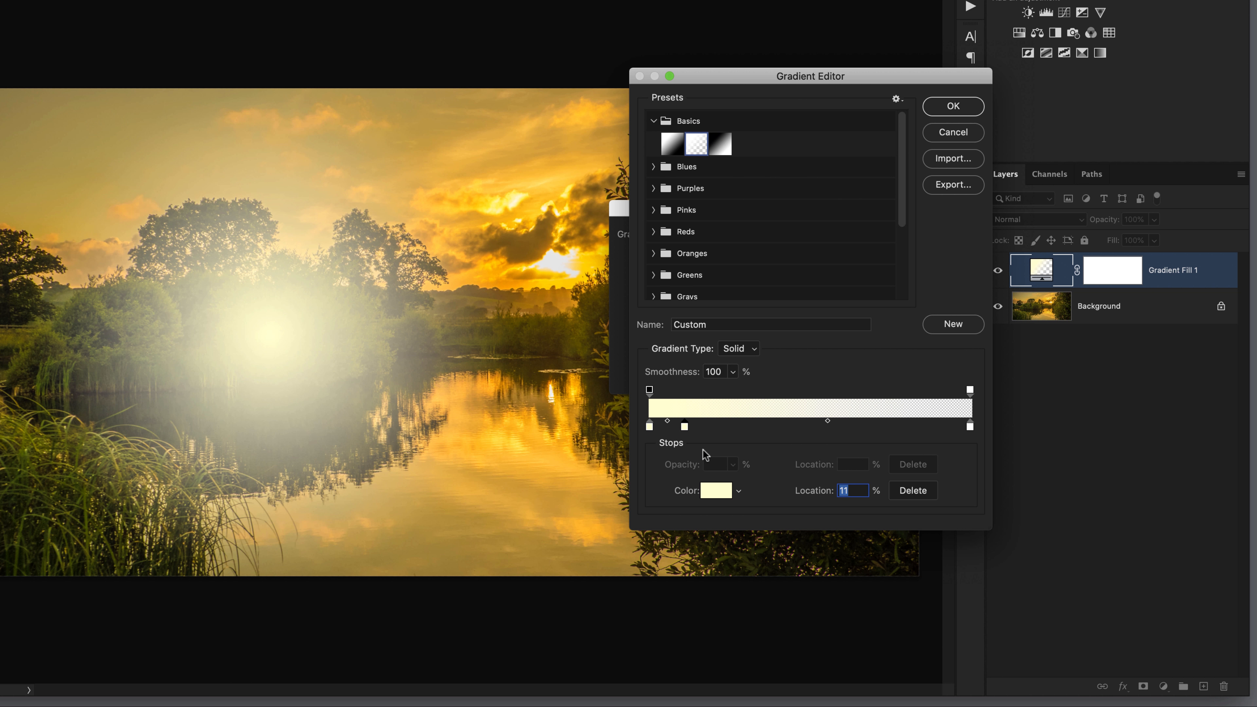
click(713, 492)
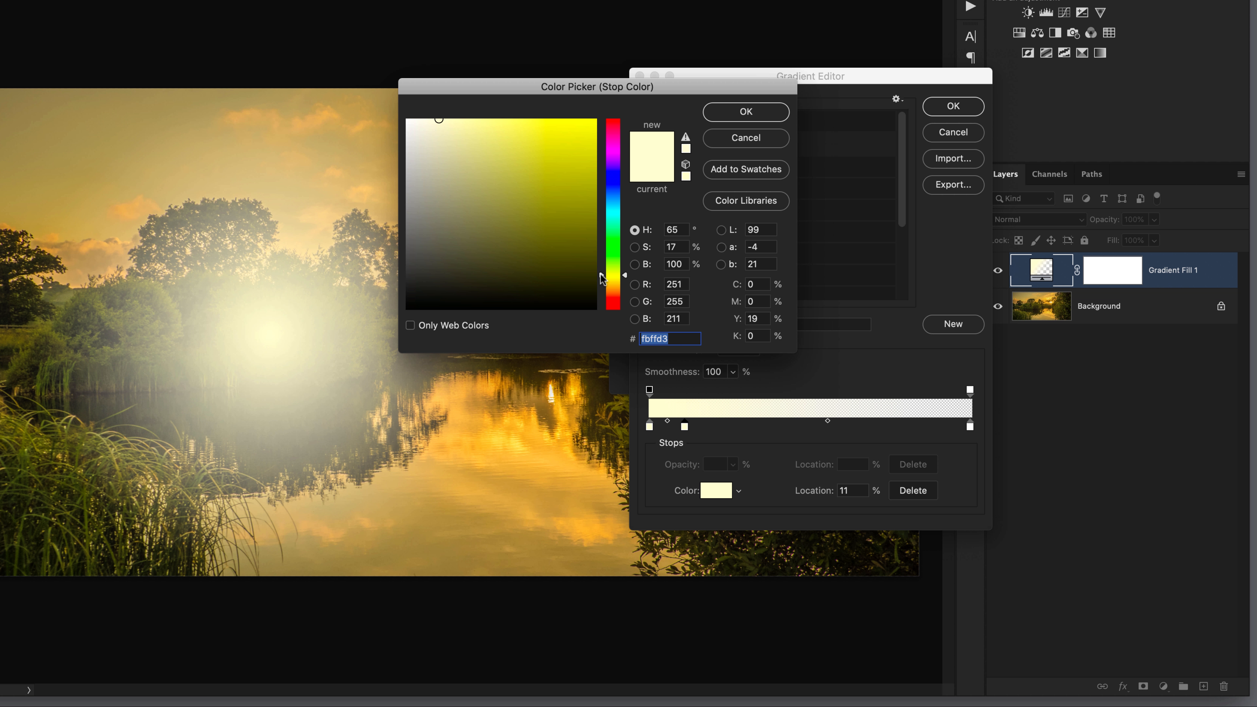
drag(601, 273, 602, 288)
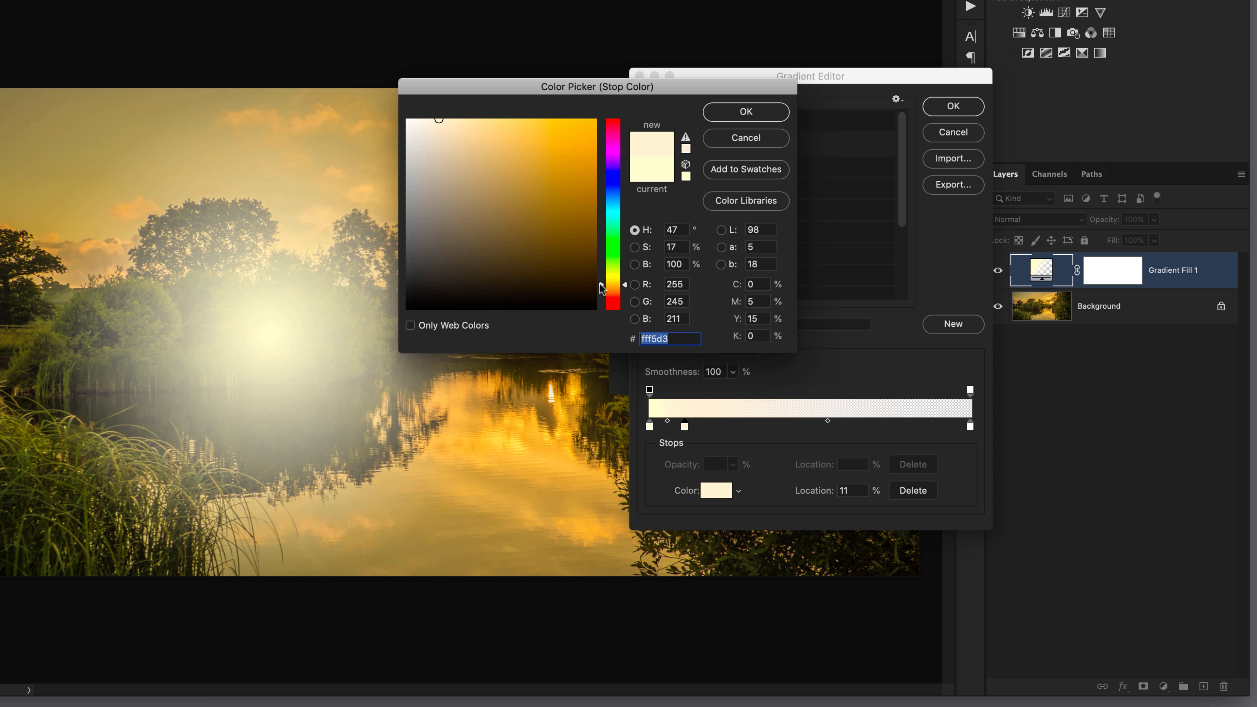
click(441, 122)
drag(442, 121, 488, 120)
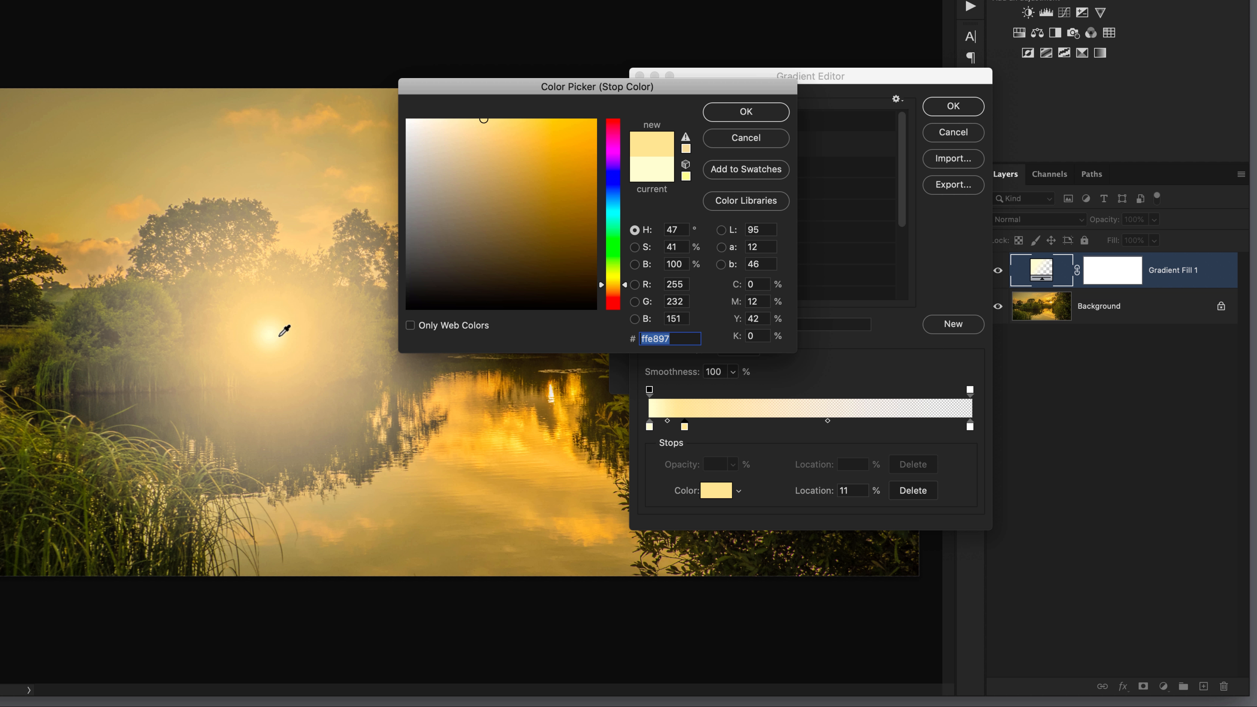
click(747, 112)
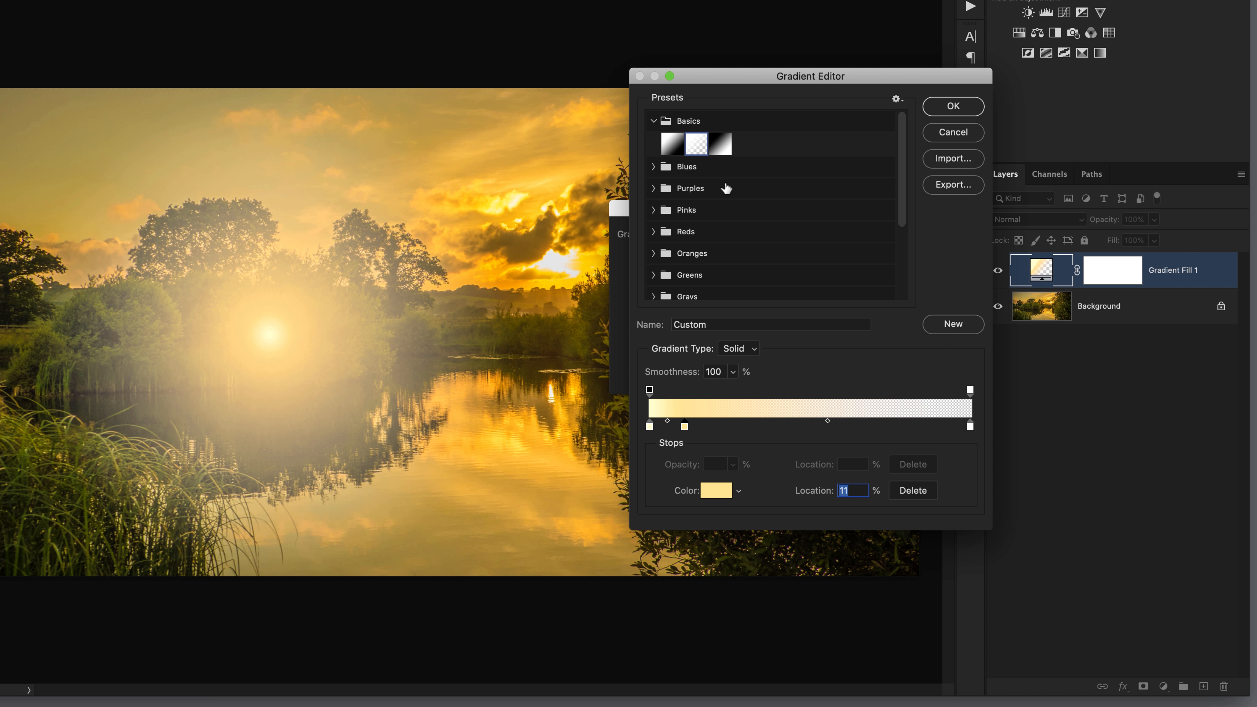
- Add another colour stop at 22% on the gradient and set it to orange fdc070
click(721, 426)
click(715, 490)
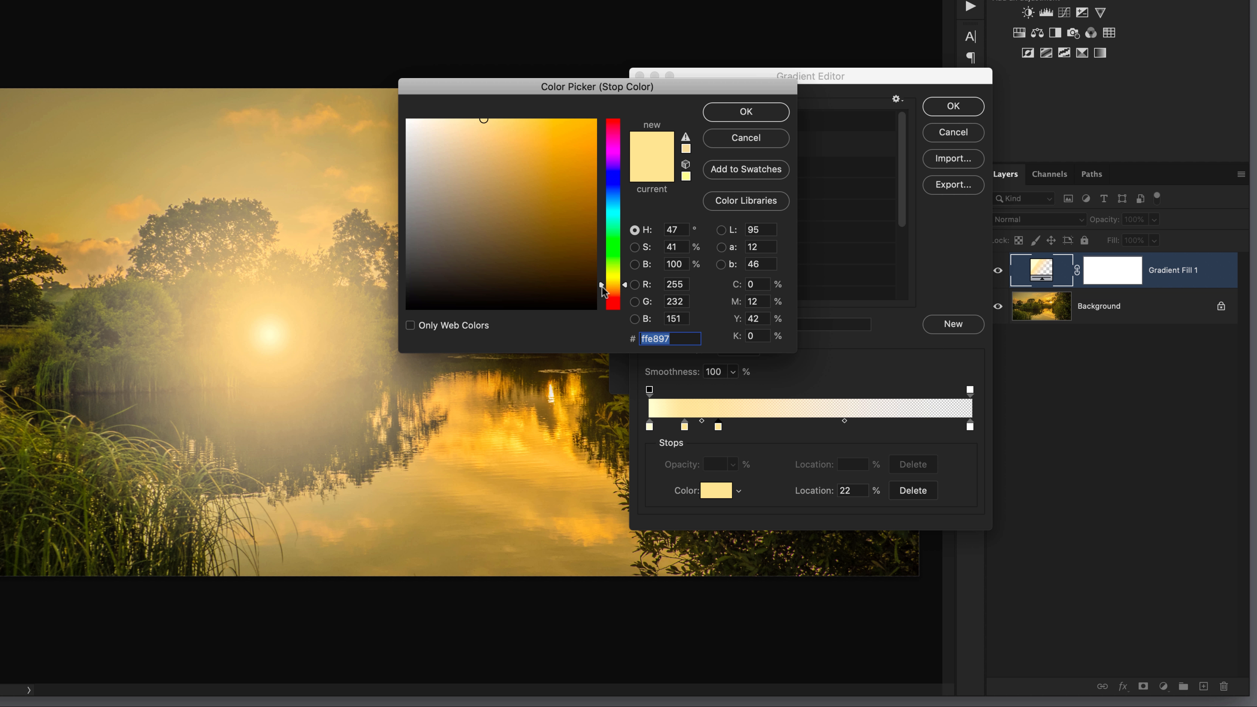
drag(602, 286, 601, 291)
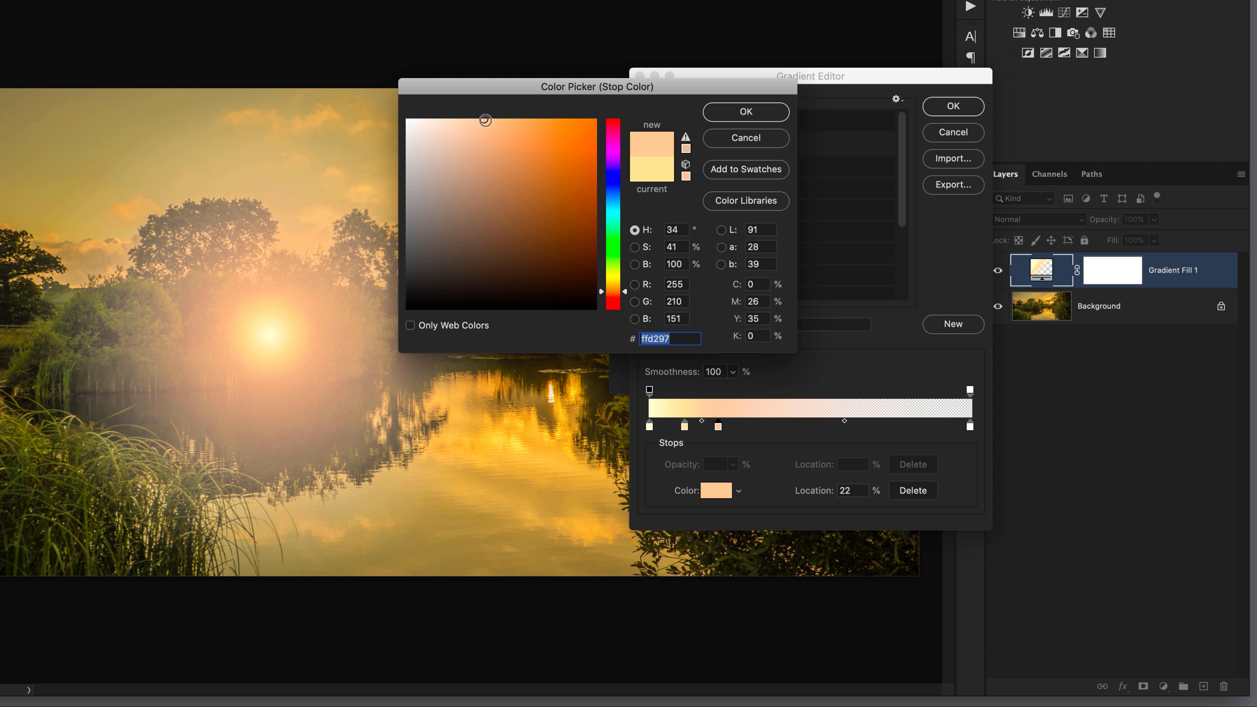
click(486, 121)
drag(486, 120, 513, 121)
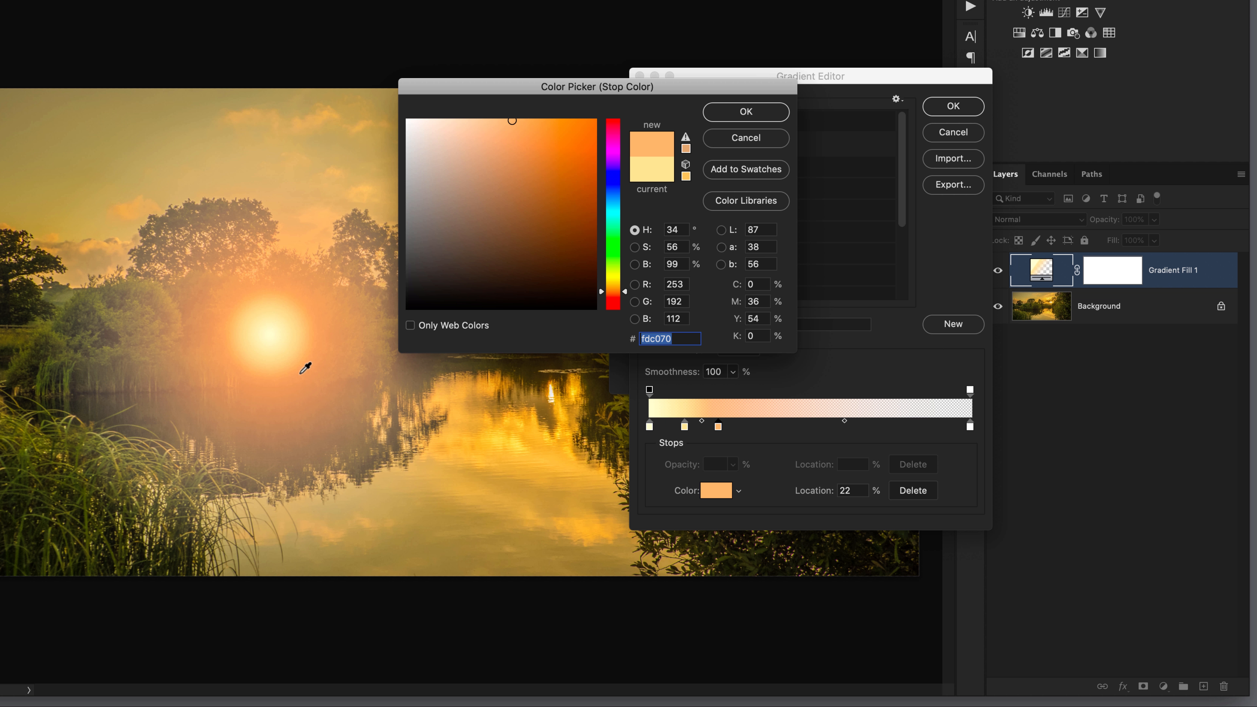
click(758, 114)
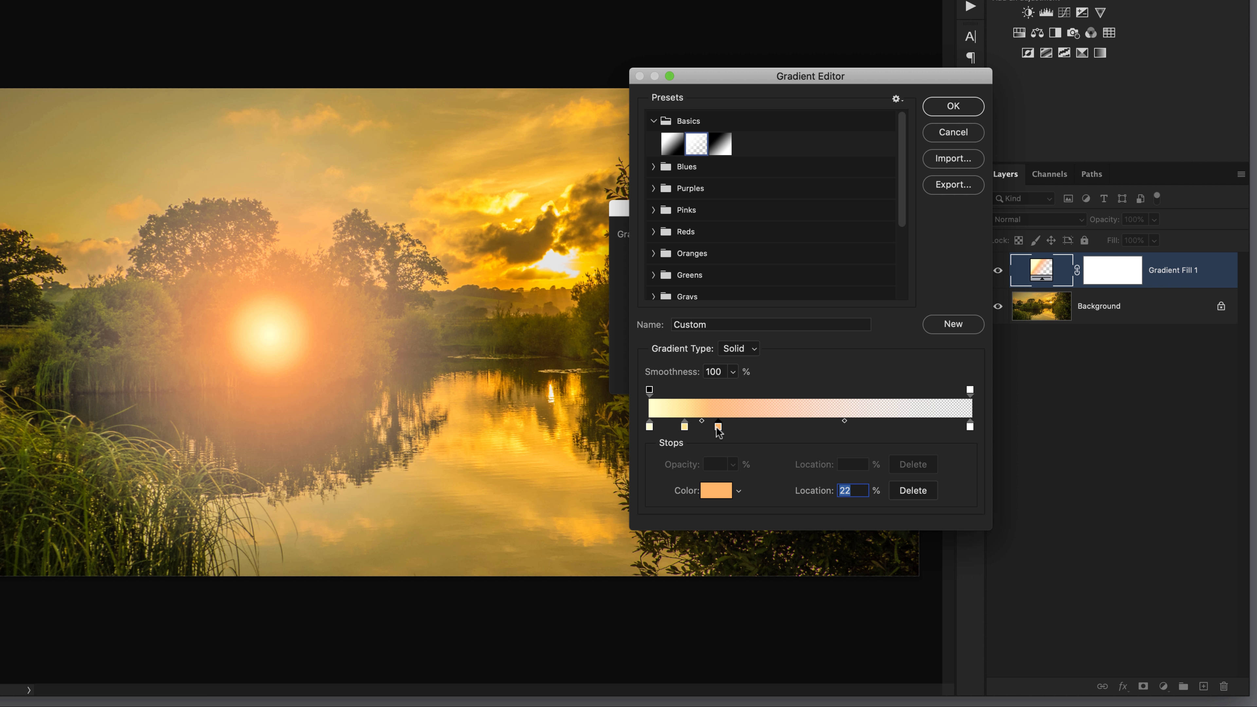
- Spread the orange and warm yellow stops farther toward the transparent end, place the pale yellow stop at 1%, and apply the gradient fill
drag(716, 427, 780, 429)
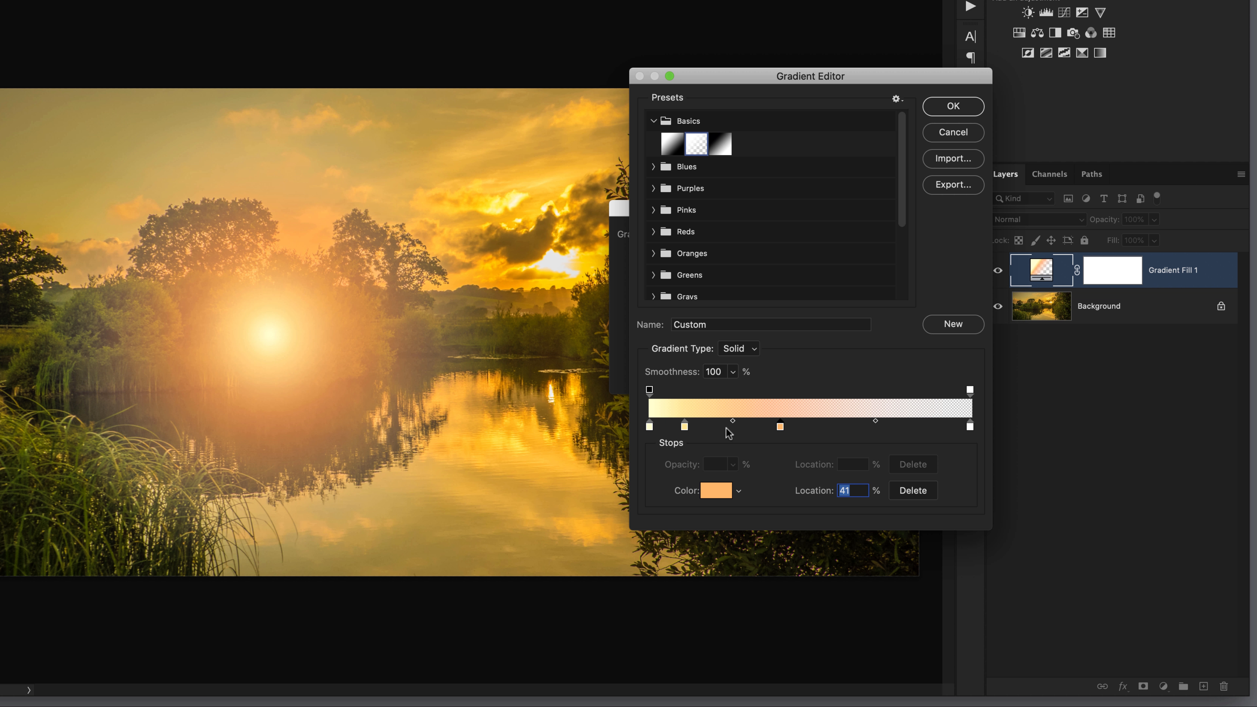
mouse_move(781, 427)
mouse_down()
mouse_move(741, 432)
mouse_move(791, 427)
mouse_up()
drag(689, 427, 652, 427)
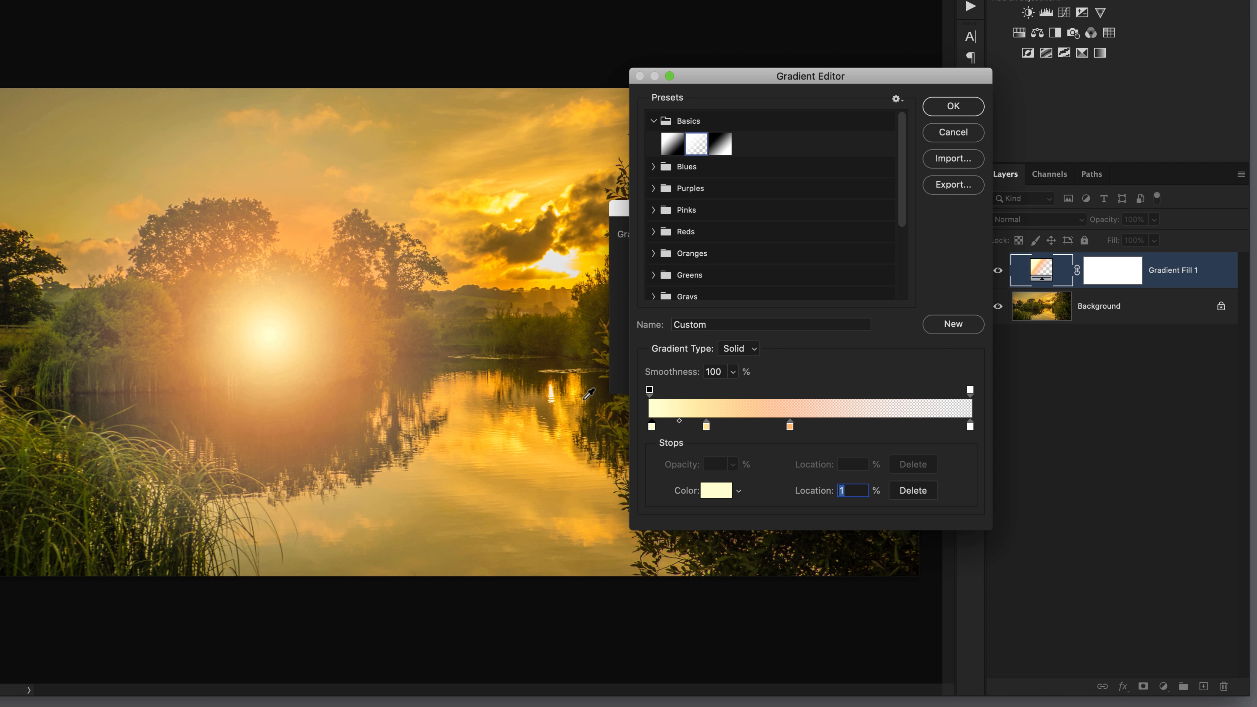
click(947, 111)
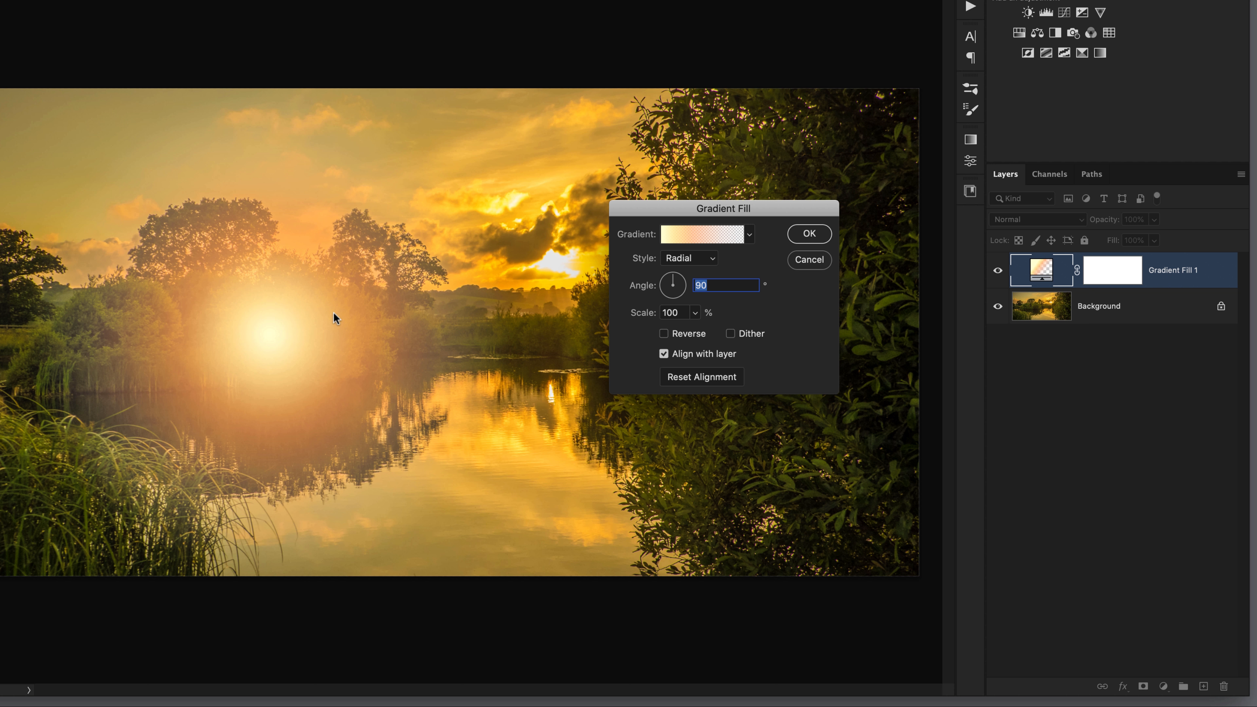
click(809, 234)
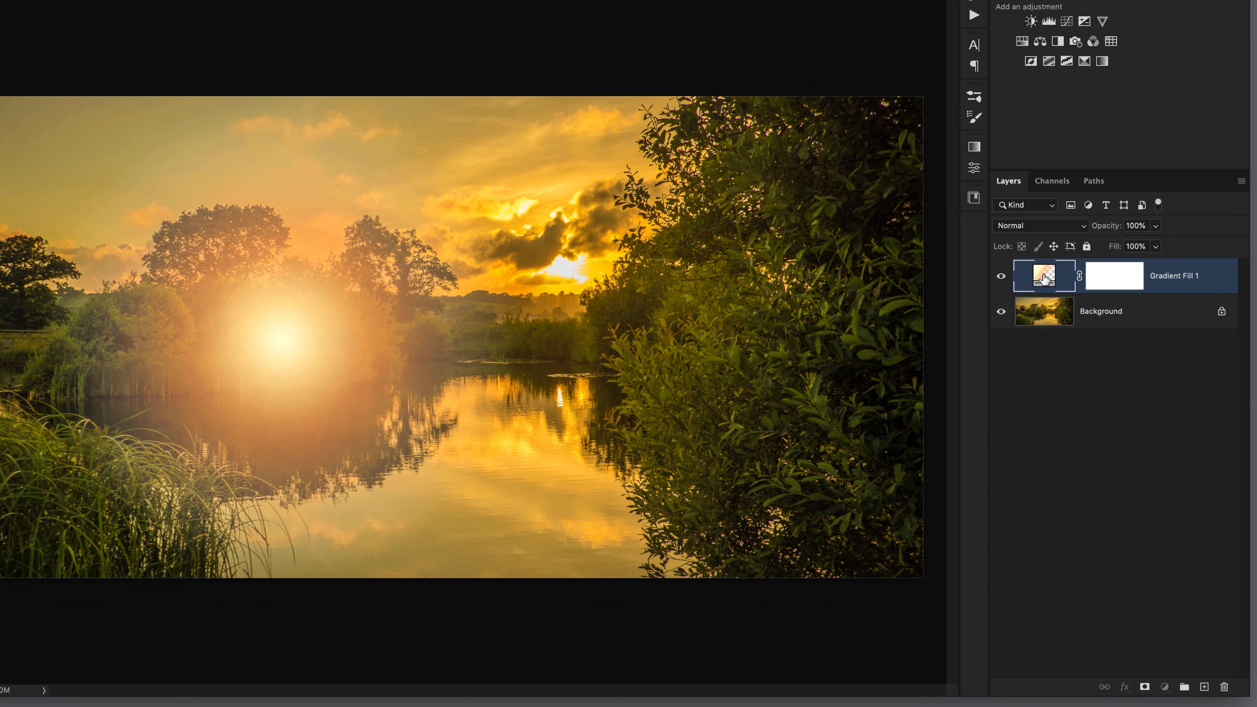
- Reopen the gradient fill's settings, move the glow over the sun in the sky, and set its scale to 188%
double_click(1045, 277)
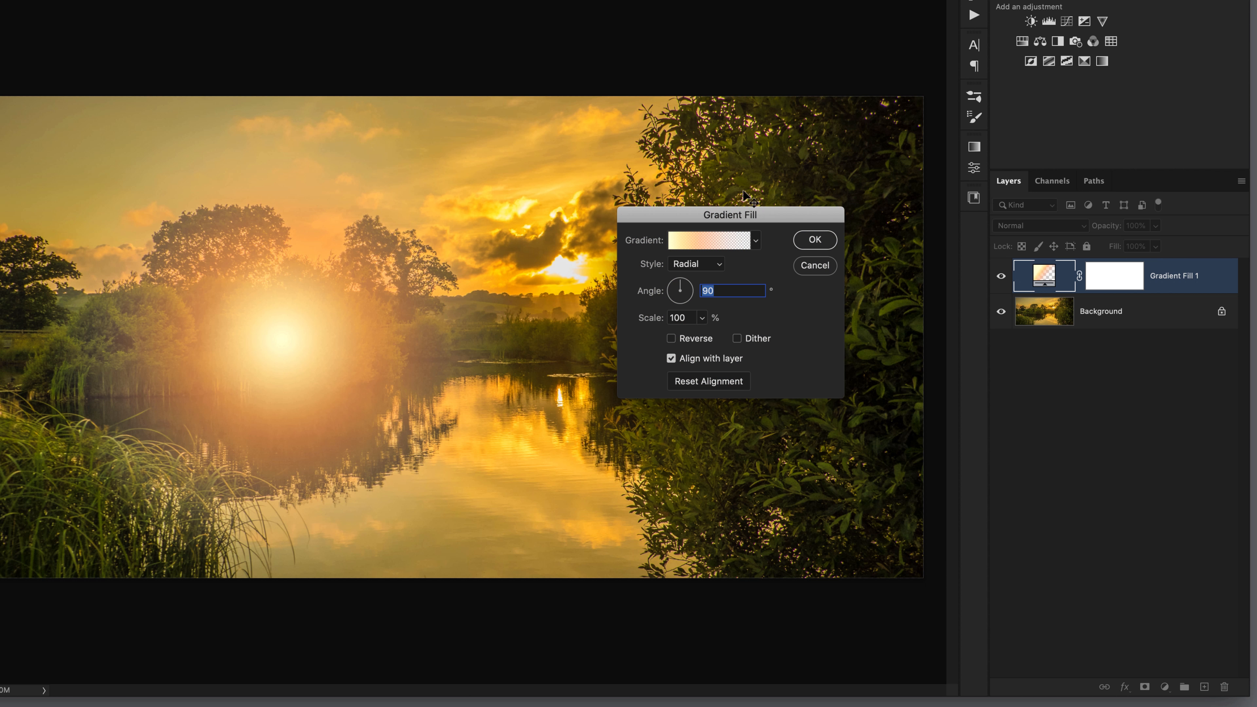
drag(310, 337, 572, 283)
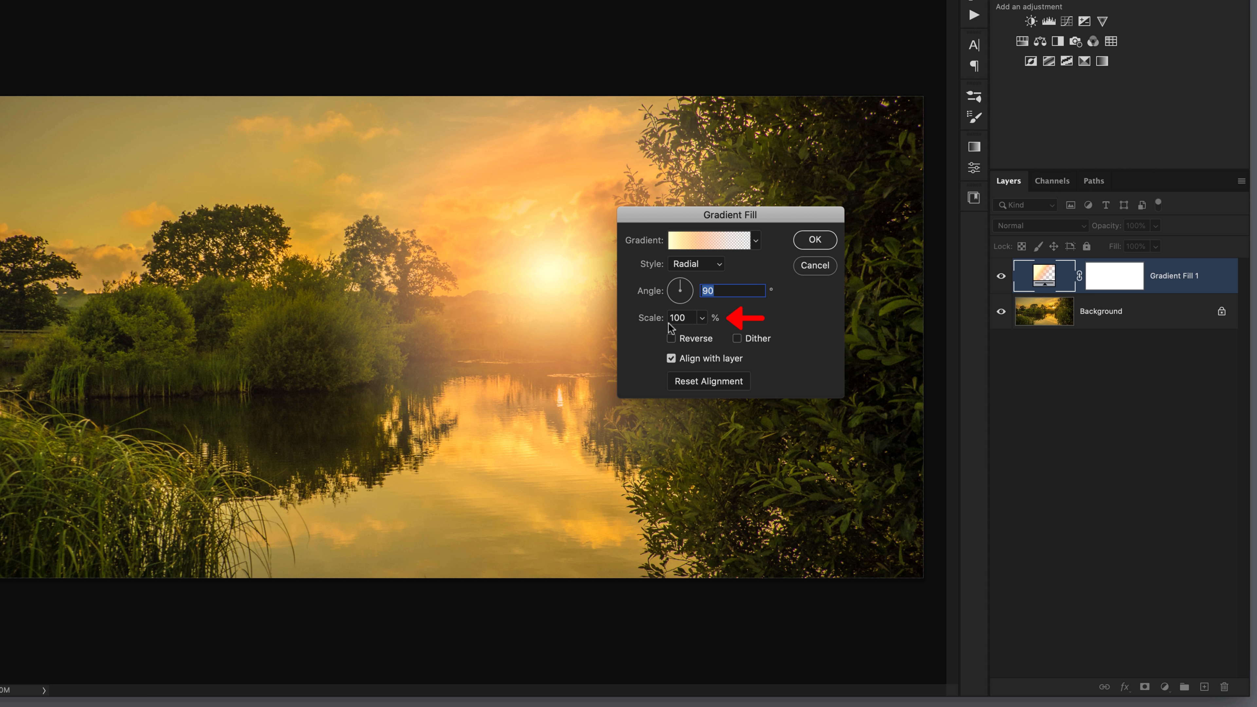
click(702, 320)
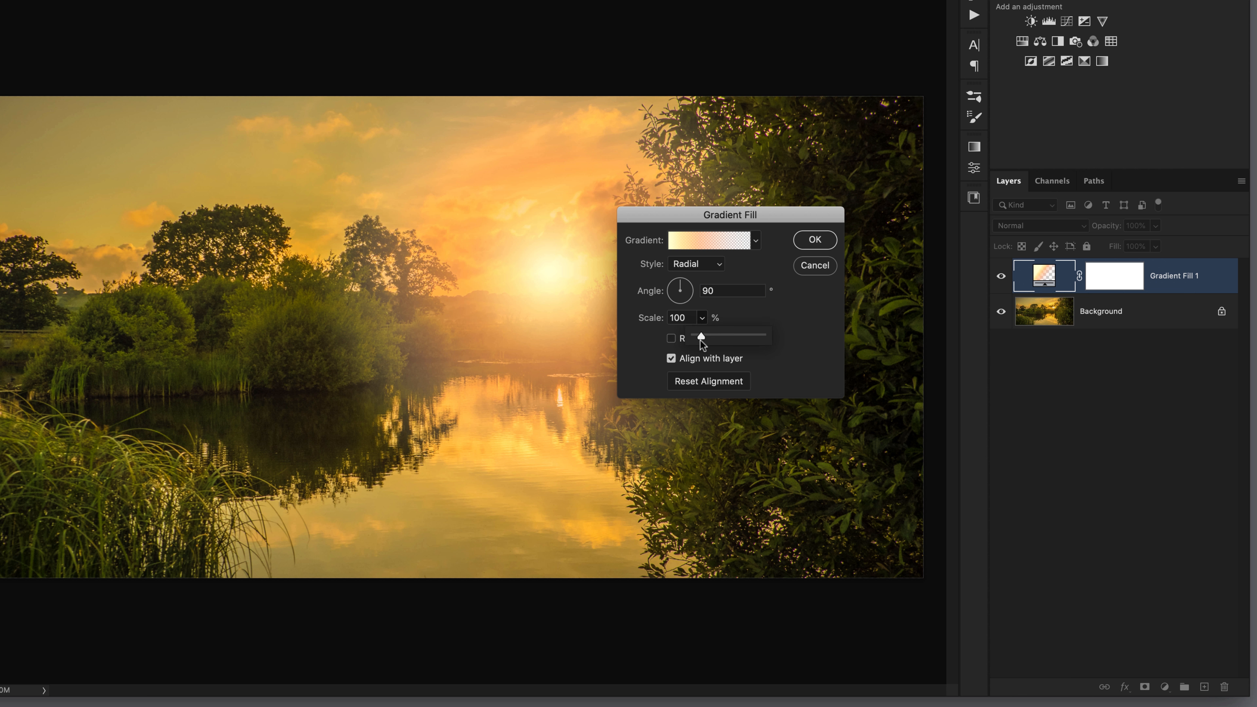
drag(706, 337, 711, 337)
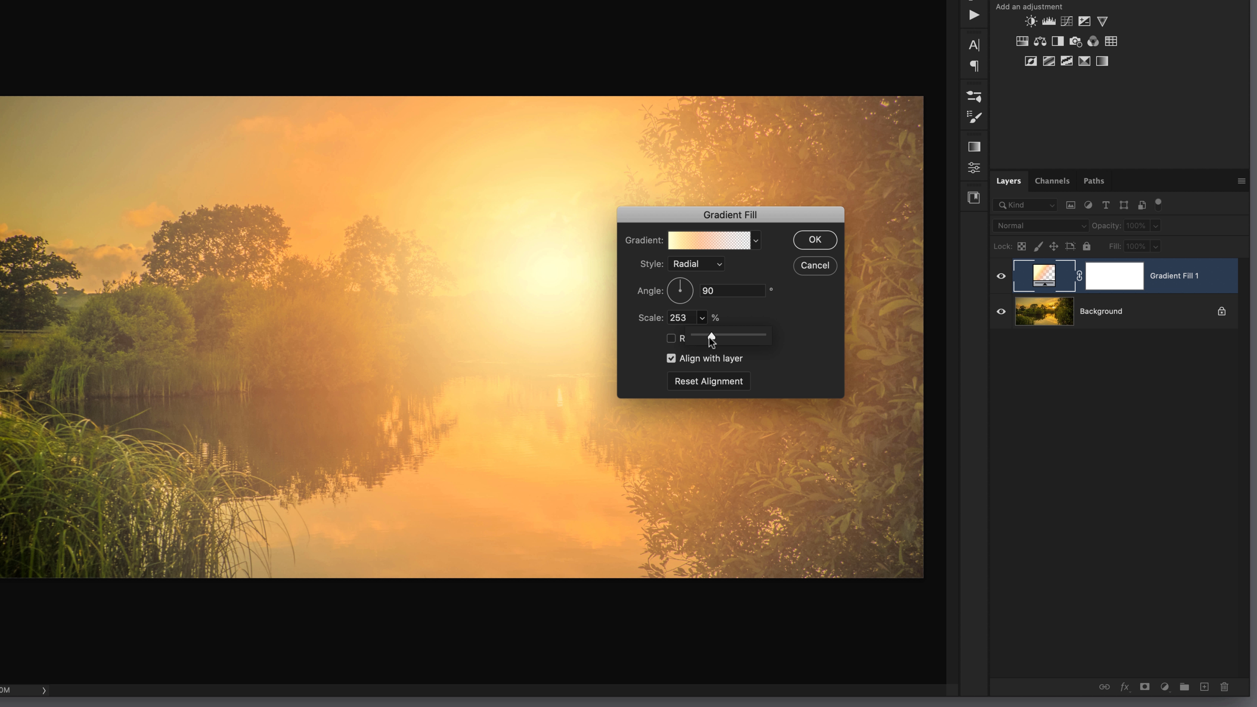
drag(711, 337, 707, 337)
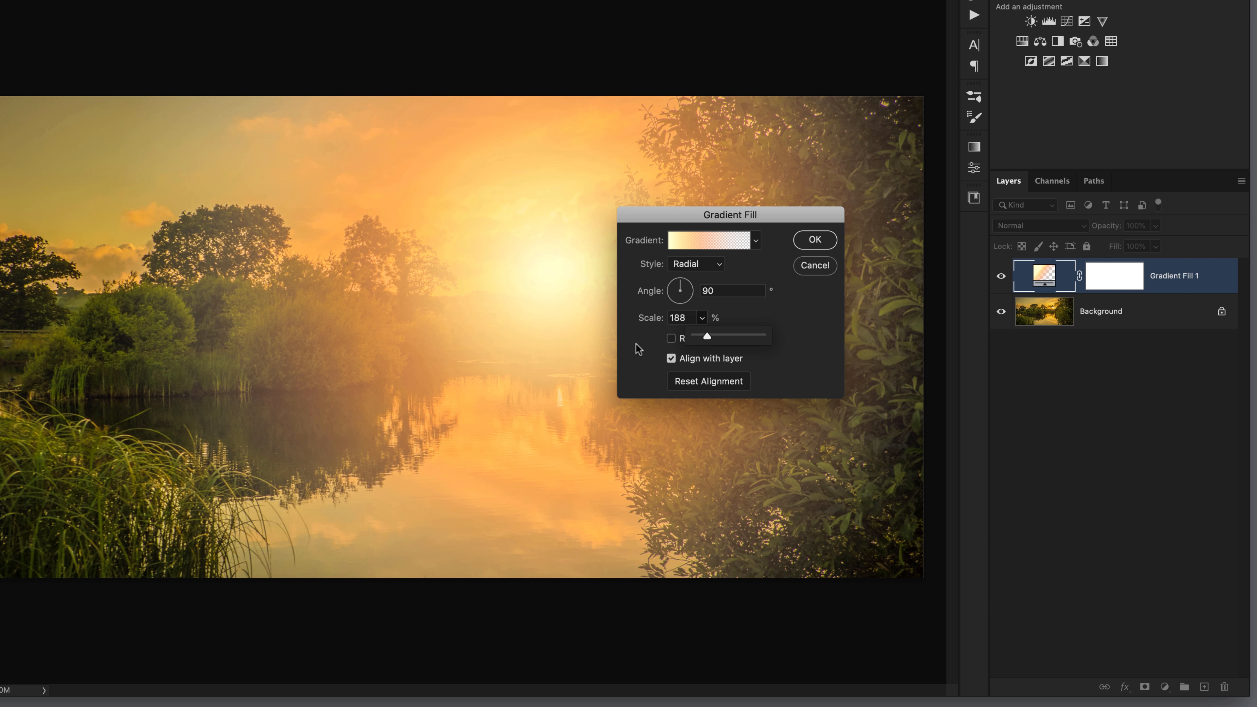
click(816, 241)
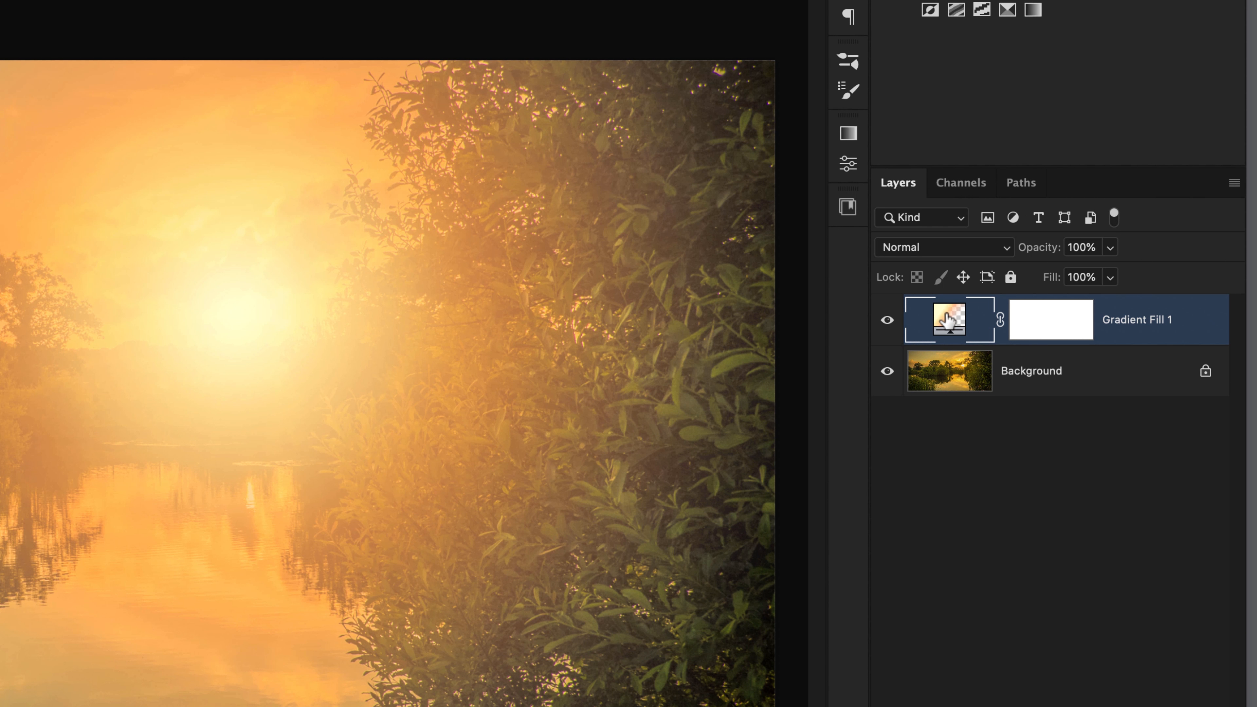
- Set the Gradient Fill 1 layer's blend mode to Overlay and compare the photo with the layer hidden and shown
click(919, 249)
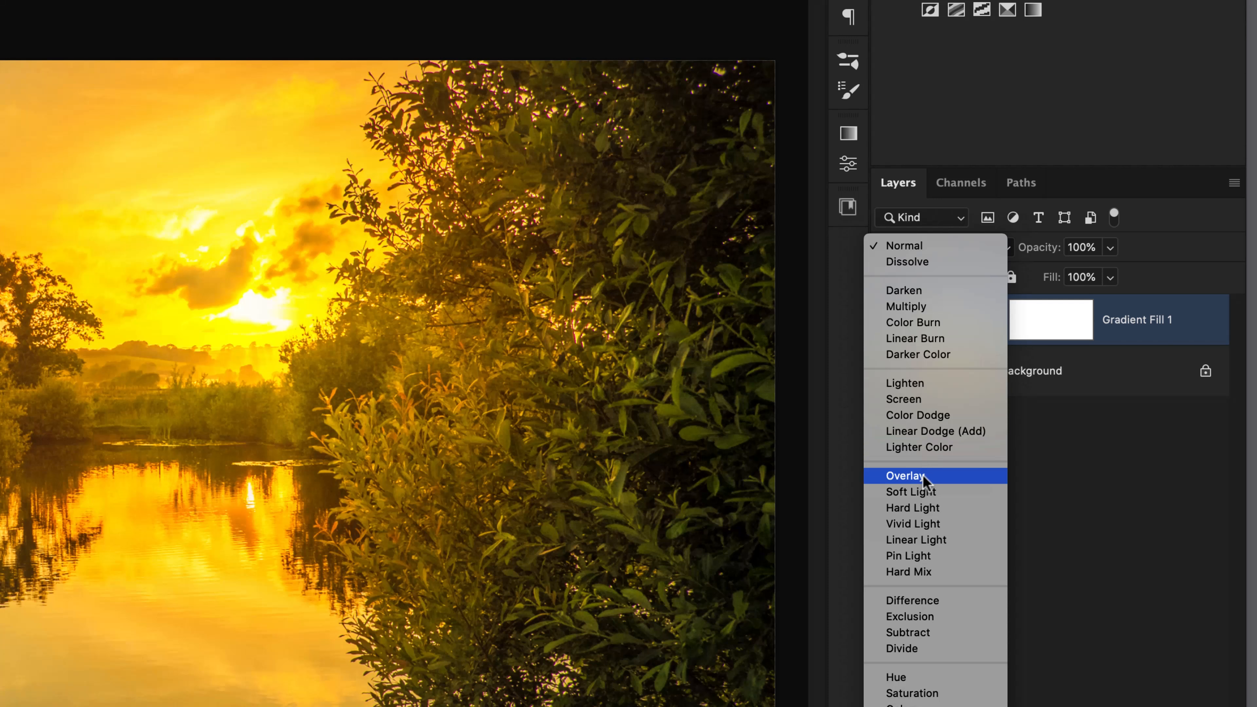
click(923, 476)
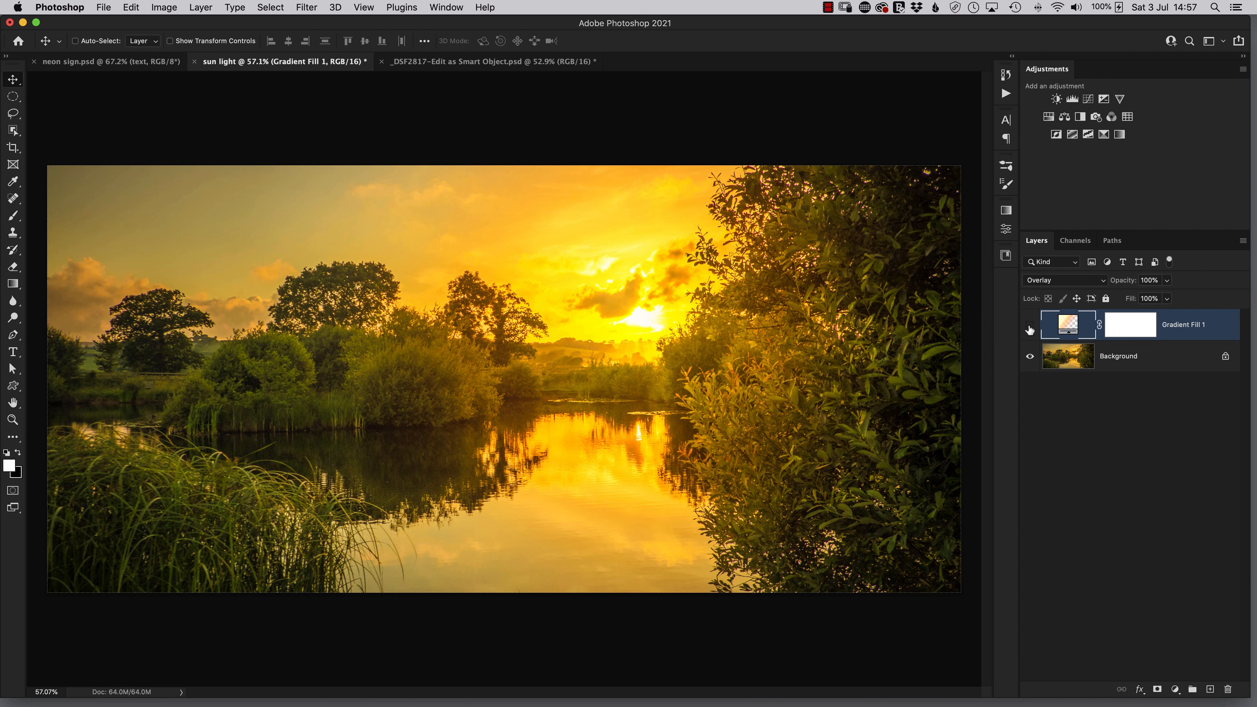
click(1030, 327)
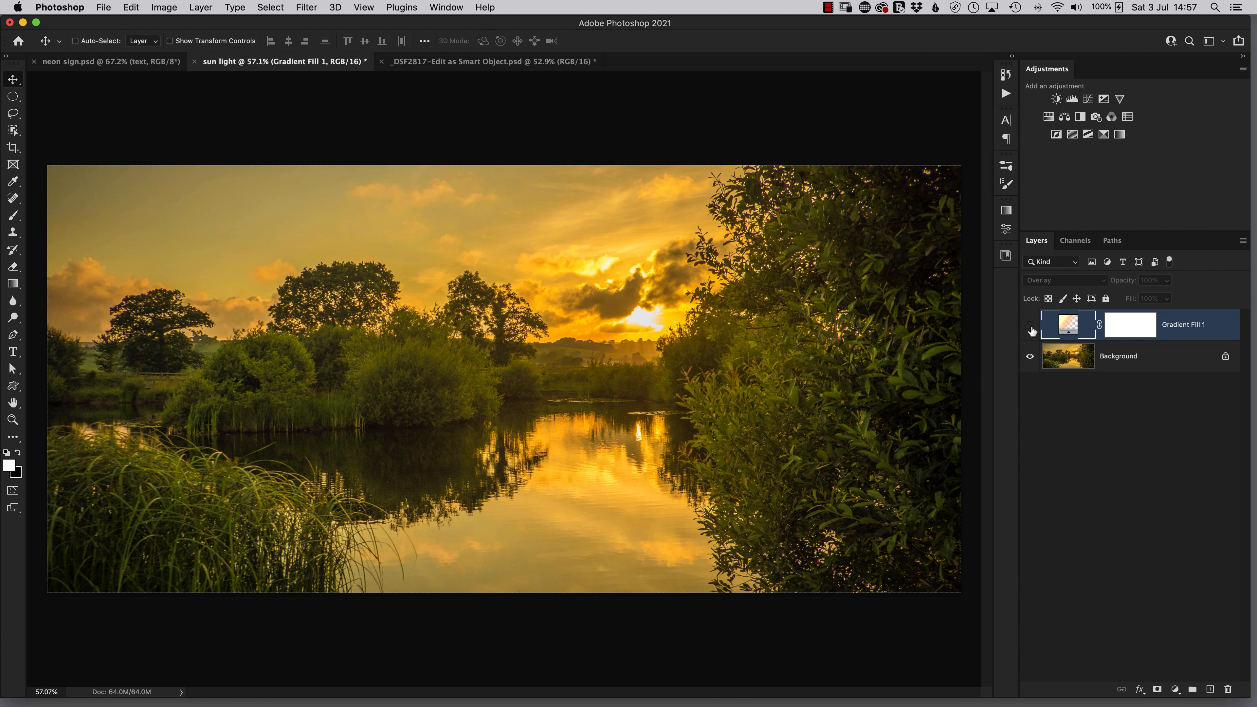
click(1030, 325)
click(1028, 325)
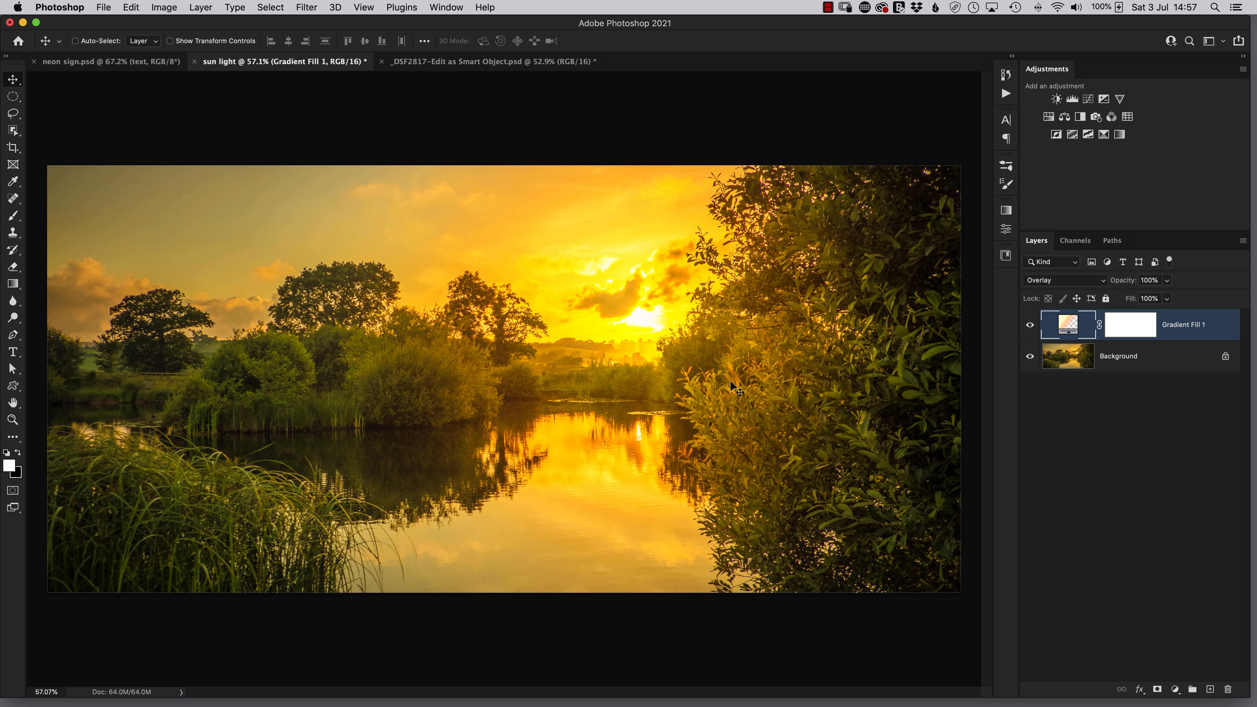
- Compare the lake photo with the glow hidden and shown, and reduce the gradient fill's scale to 133%
click(1030, 326)
click(1030, 325)
double_click(1068, 326)
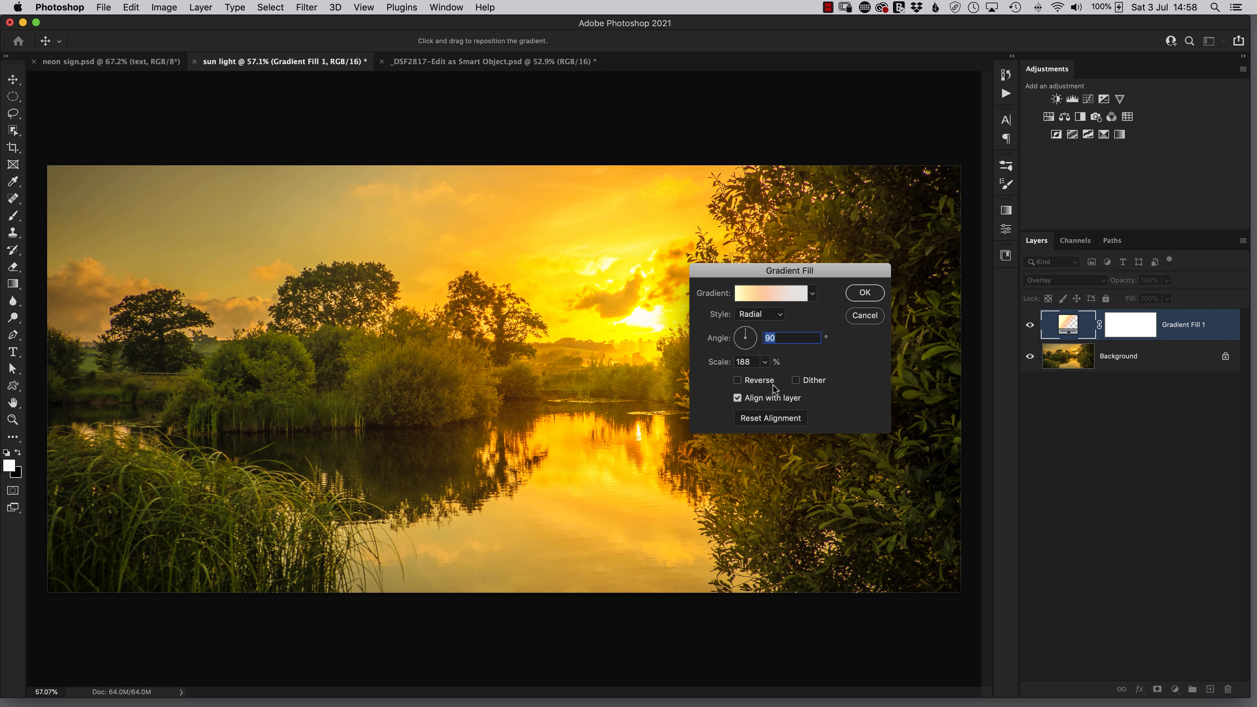
click(765, 362)
drag(763, 379, 766, 380)
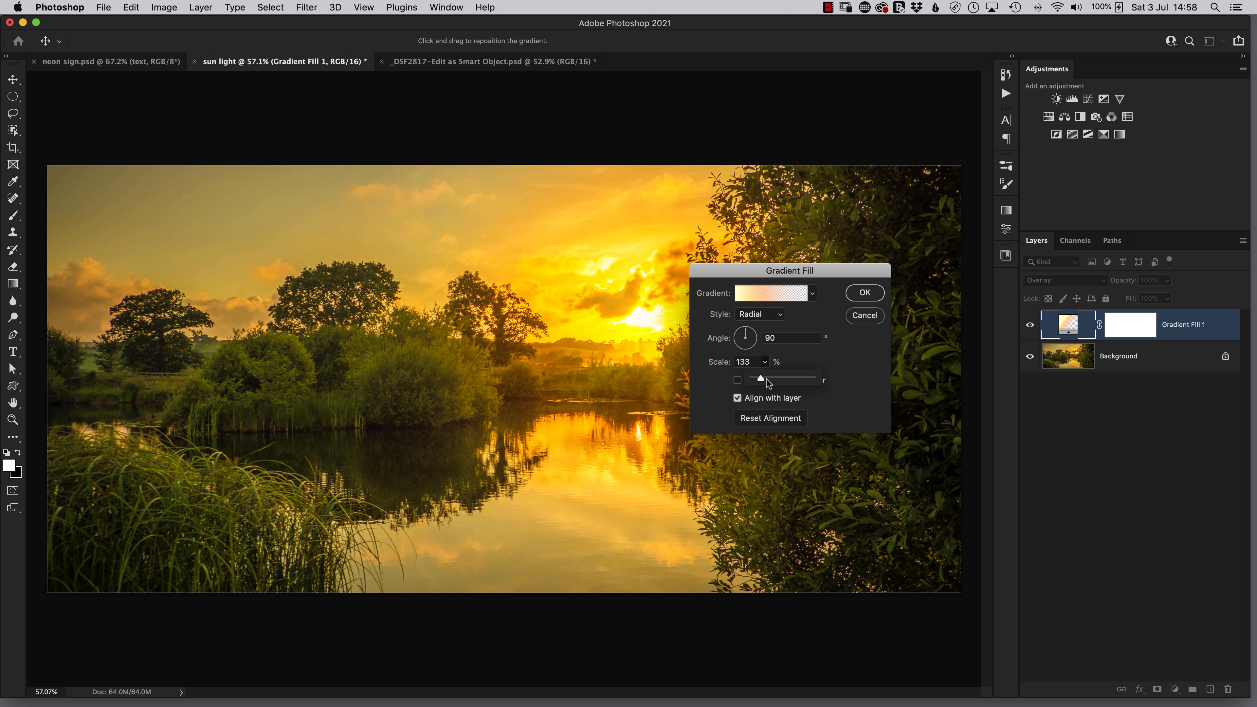
- Review the gradient's colour stops, select the pale yellow stop at the opaque end, and apply the gradient fill settings
click(758, 293)
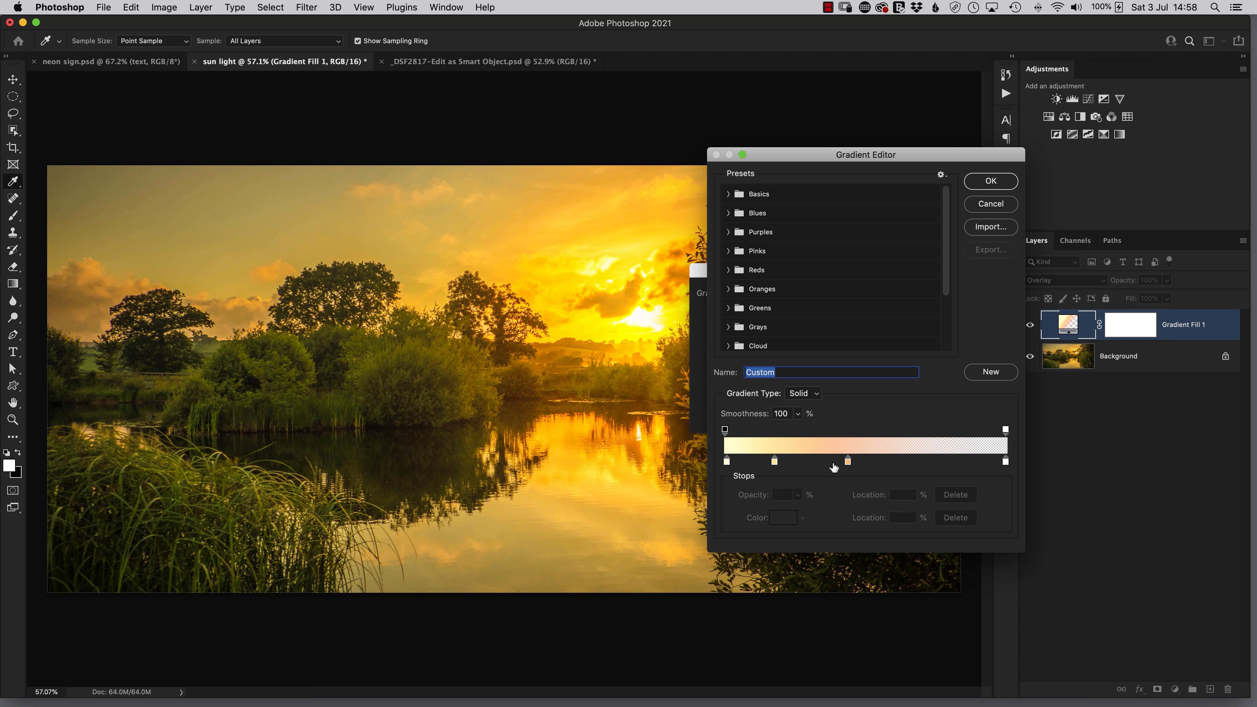
click(726, 462)
click(991, 181)
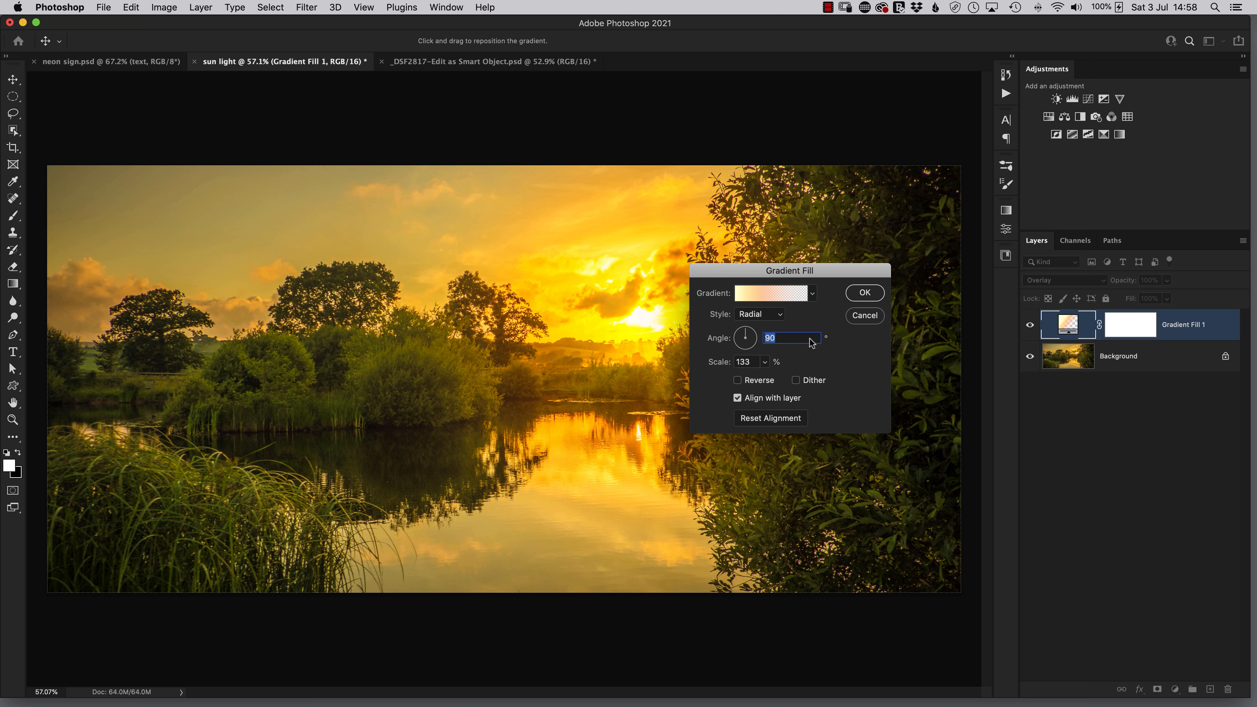
click(866, 293)
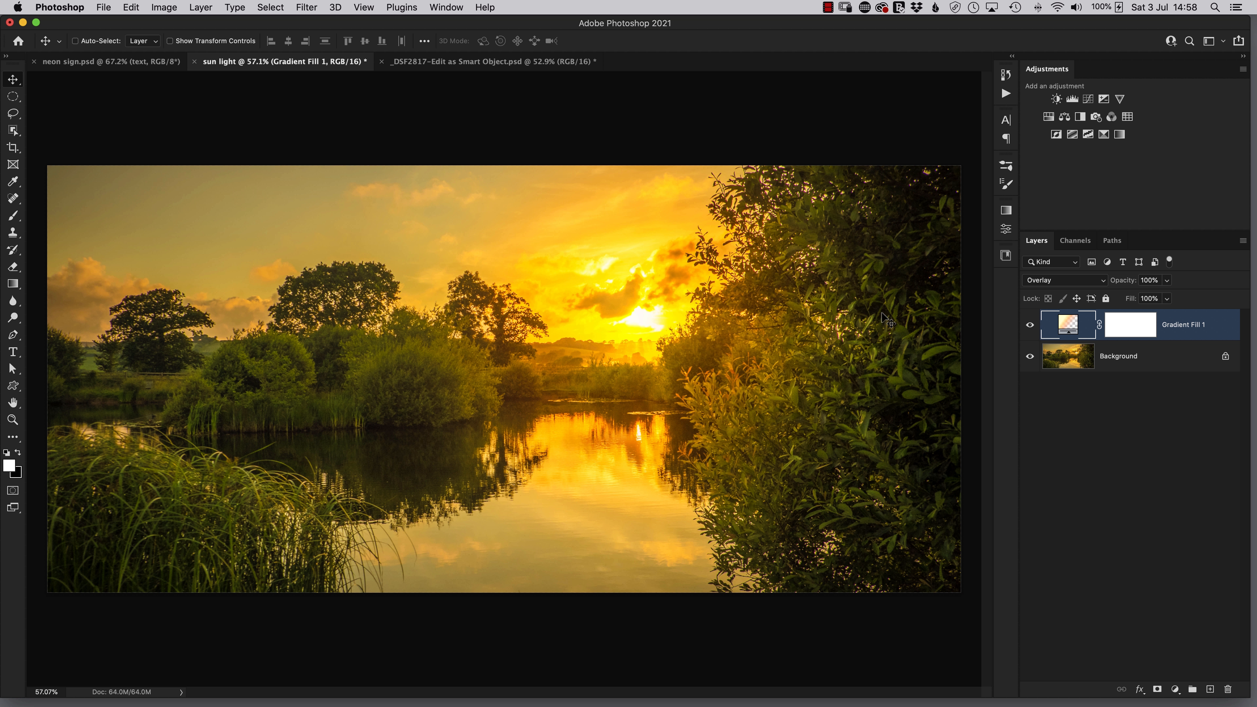
- Switch to the harbour photo _DSF2817-Edit as Smart Object.psd and run the Sun Light action on it
click(466, 63)
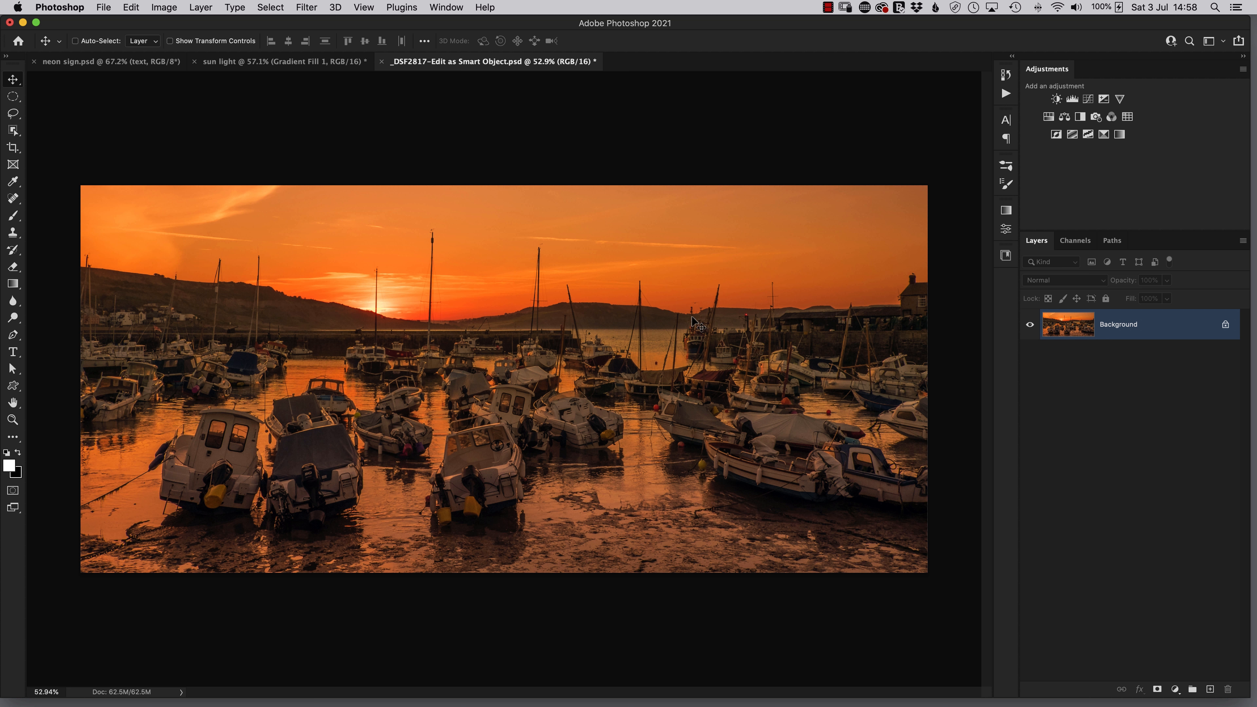
click(1006, 94)
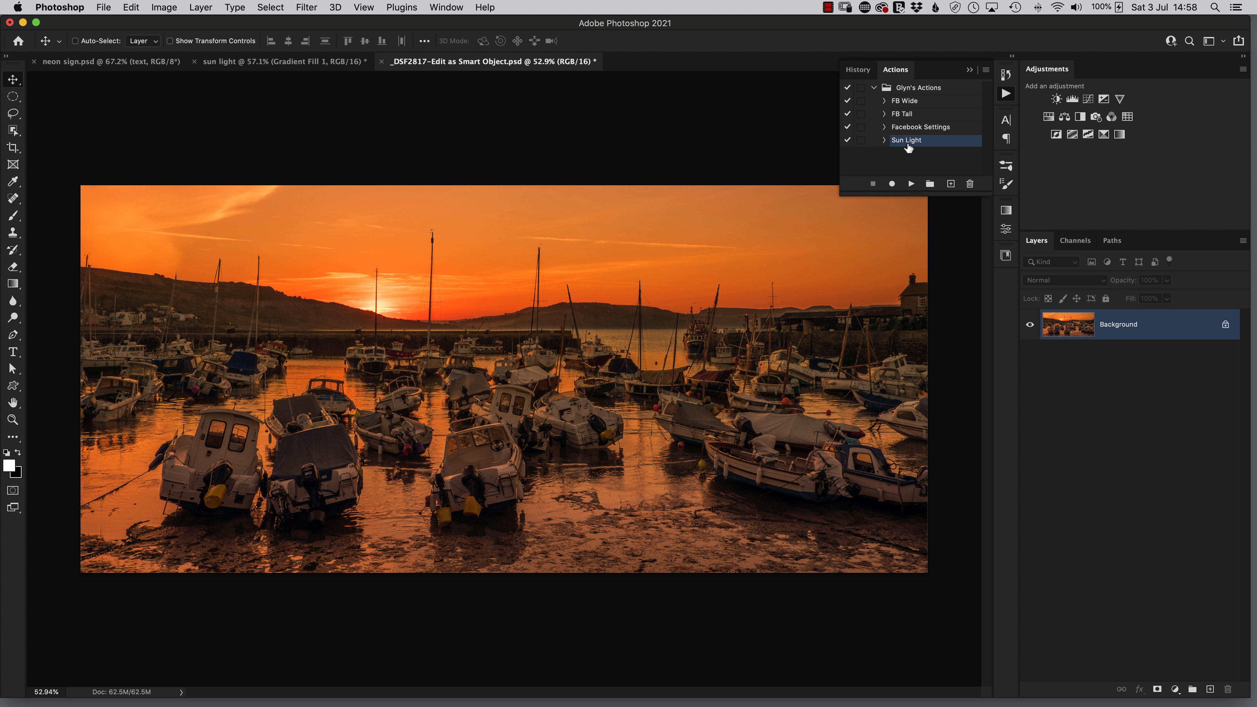
click(910, 184)
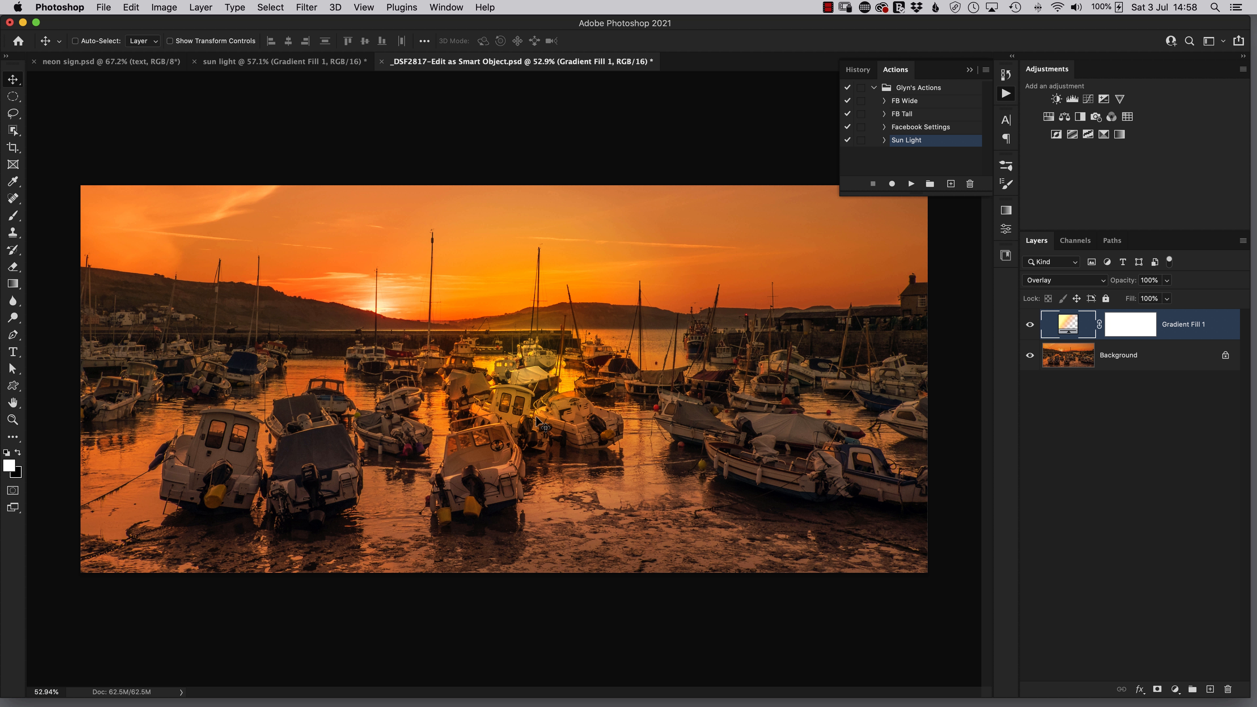
- Edit the harbour photo's gradient fill, moving the glow over the sun on the horizon and setting its scale to 199%
double_click(1068, 324)
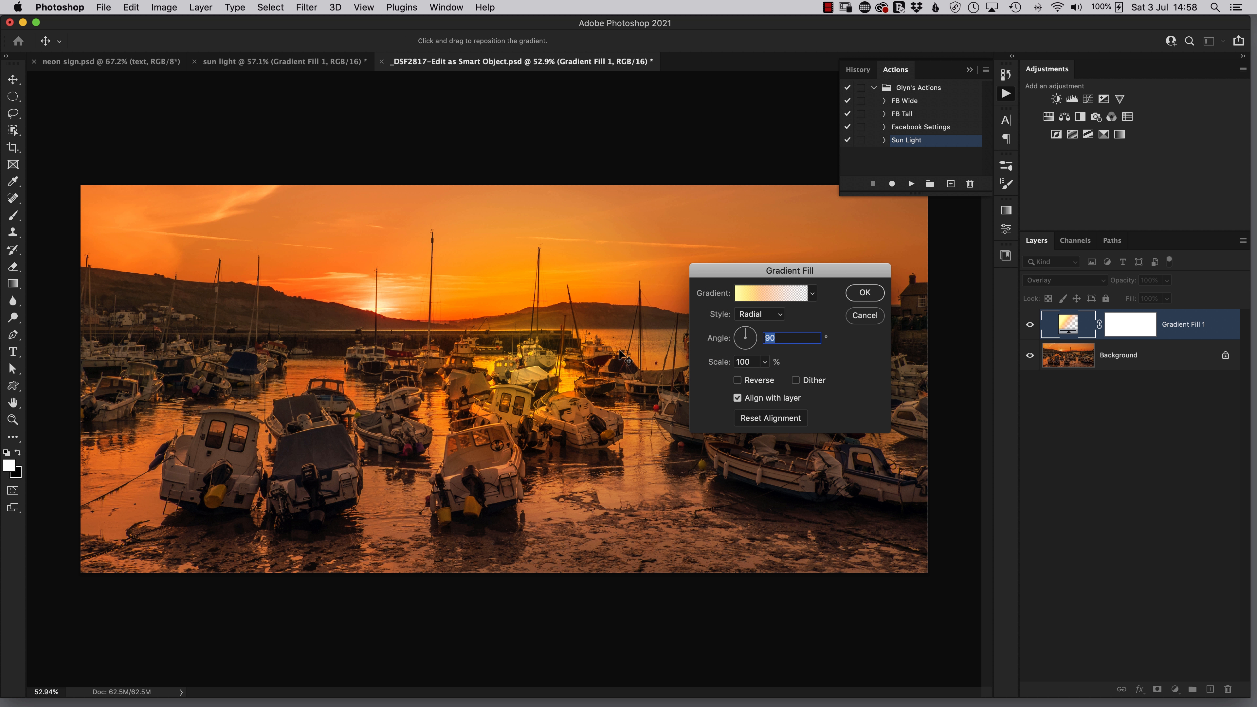
drag(522, 396, 393, 330)
click(765, 362)
drag(763, 379, 771, 380)
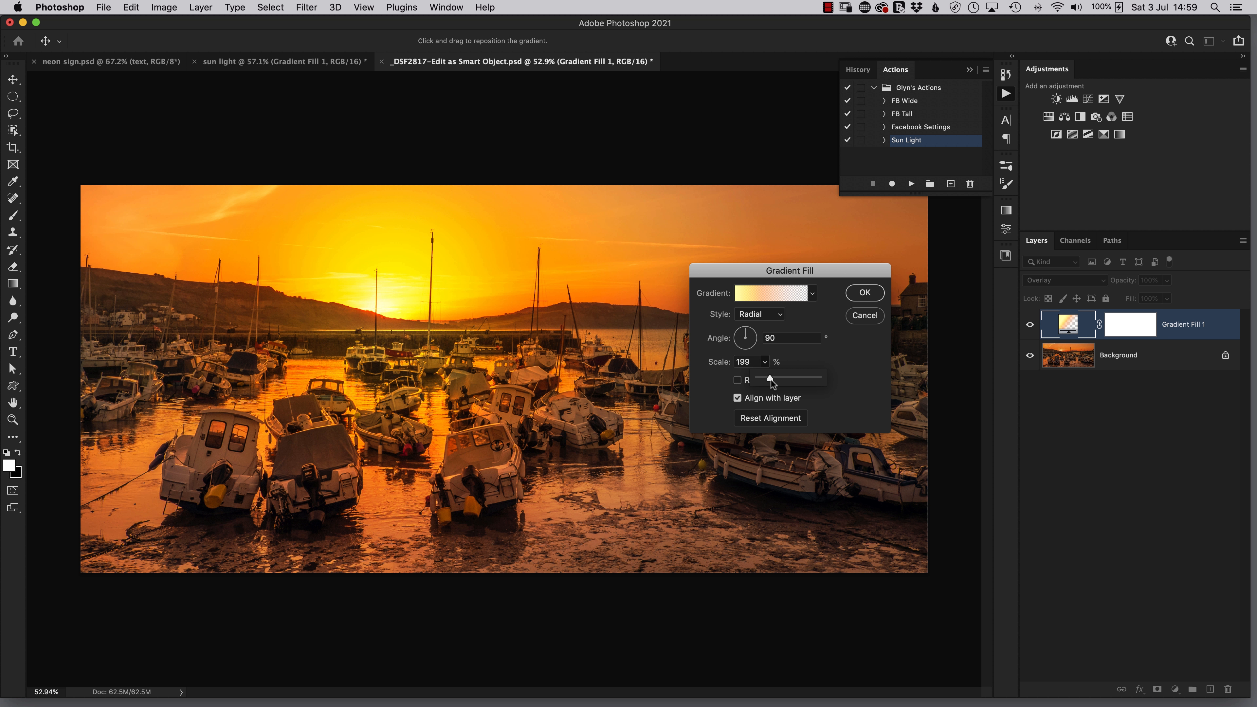